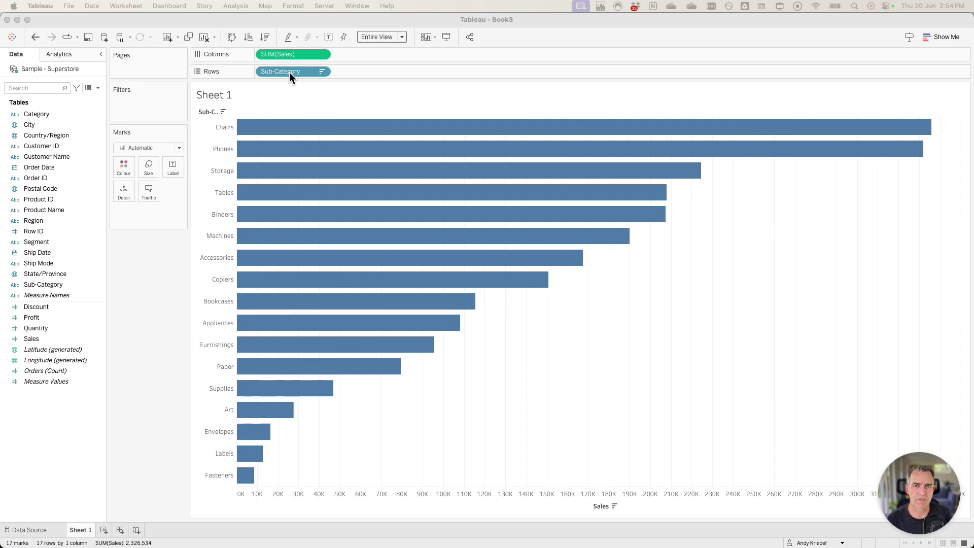
Create a String parameter named 'Sub-Category Parameter' with Chairs as its current value
click(98, 87)
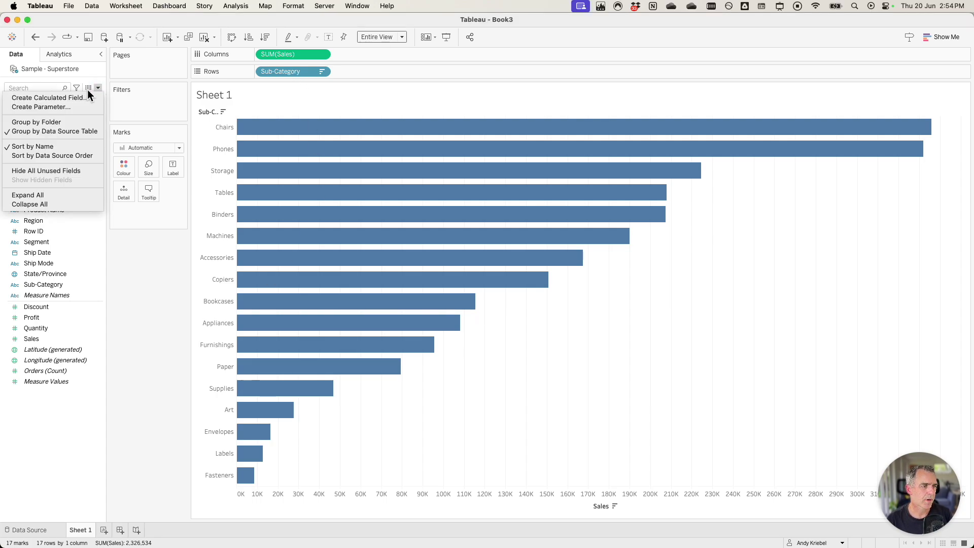
click(72, 105)
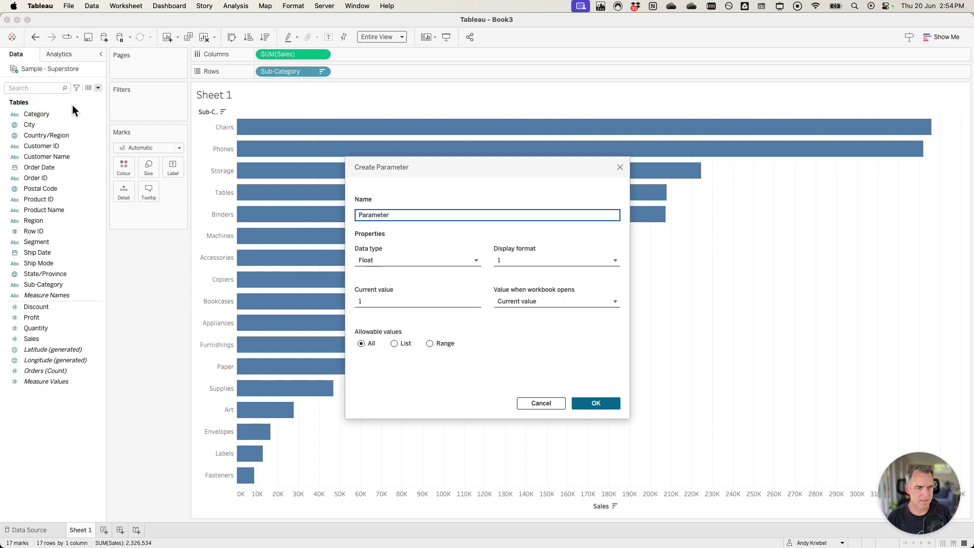
text(Sub-Category)
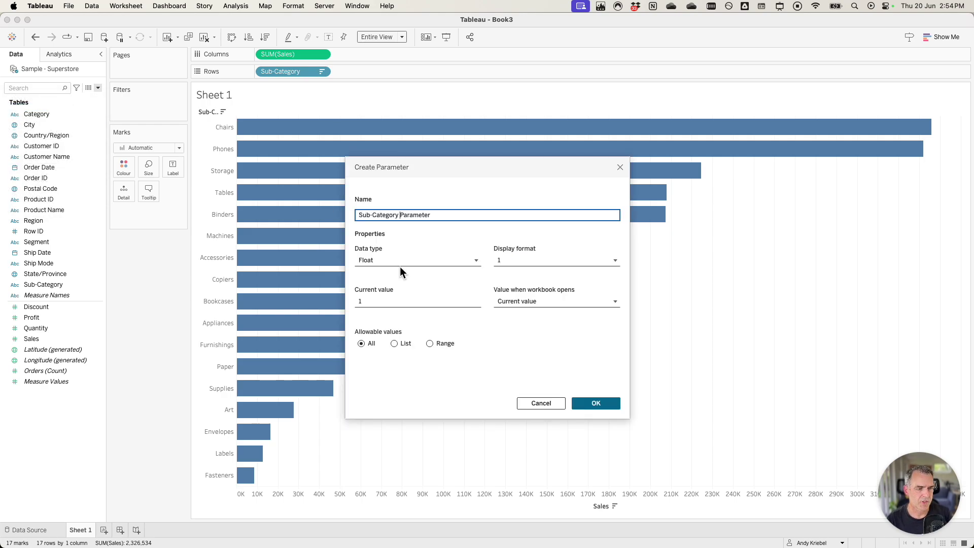
click(397, 260)
click(388, 300)
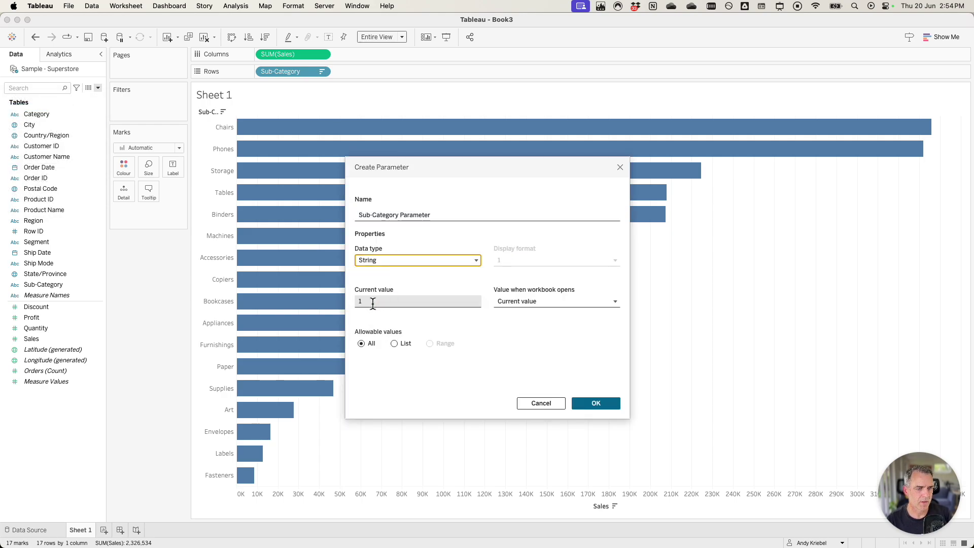
click(372, 301)
text(Chair)
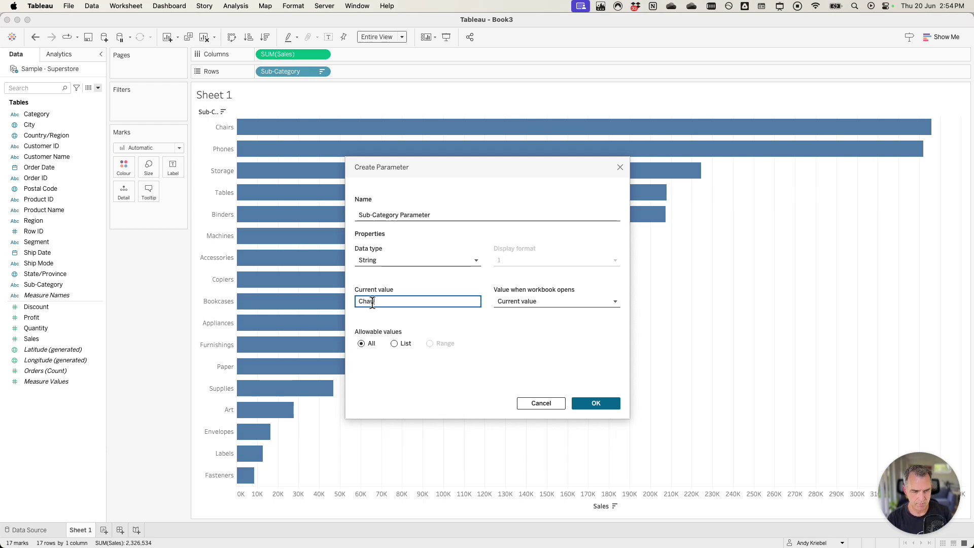
text(s)
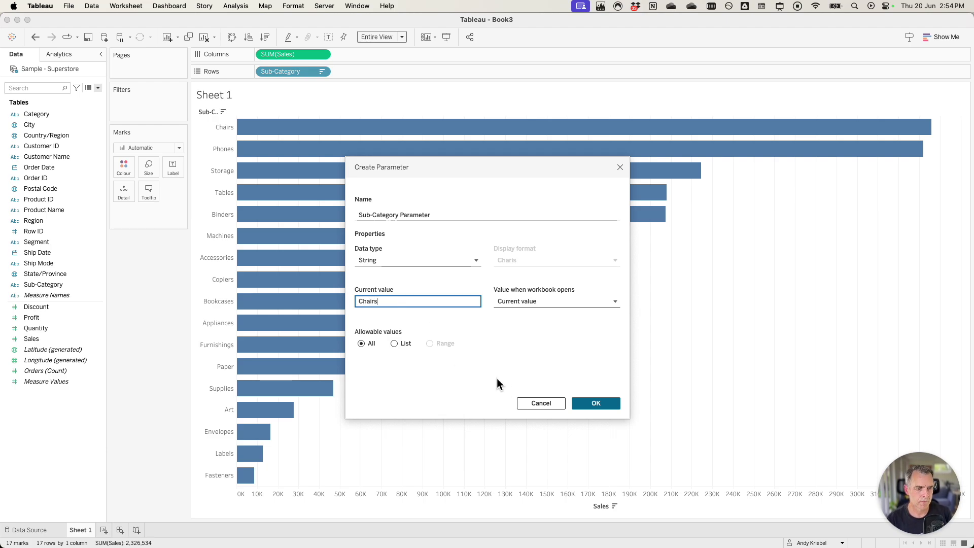
click(609, 407)
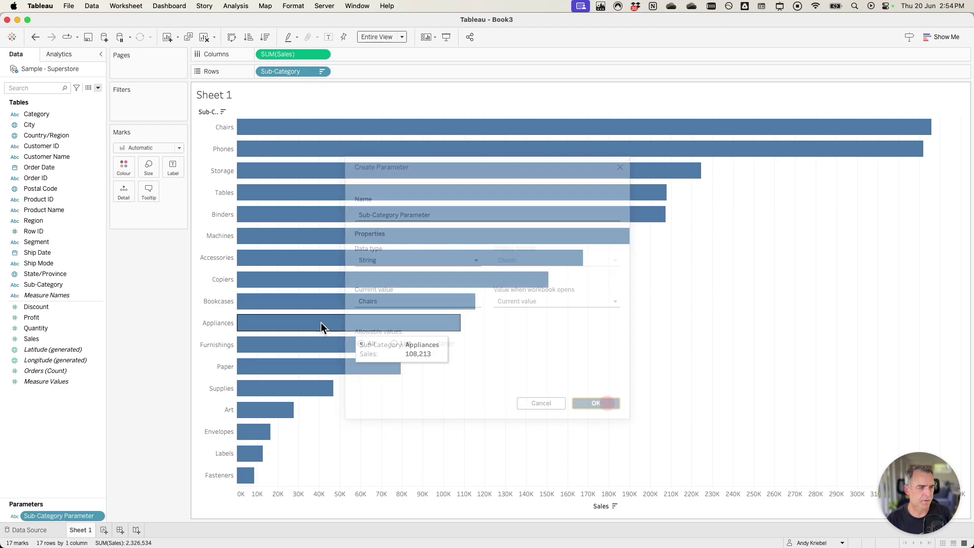
Show the Sub-Category Parameter control on Sheet 1 beside the sales bar chart
right_click(53, 515)
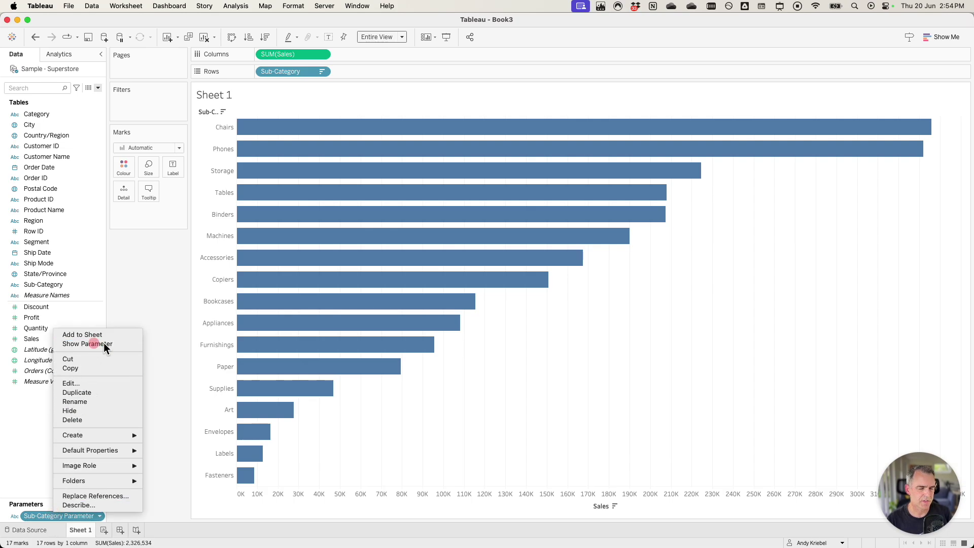
click(104, 343)
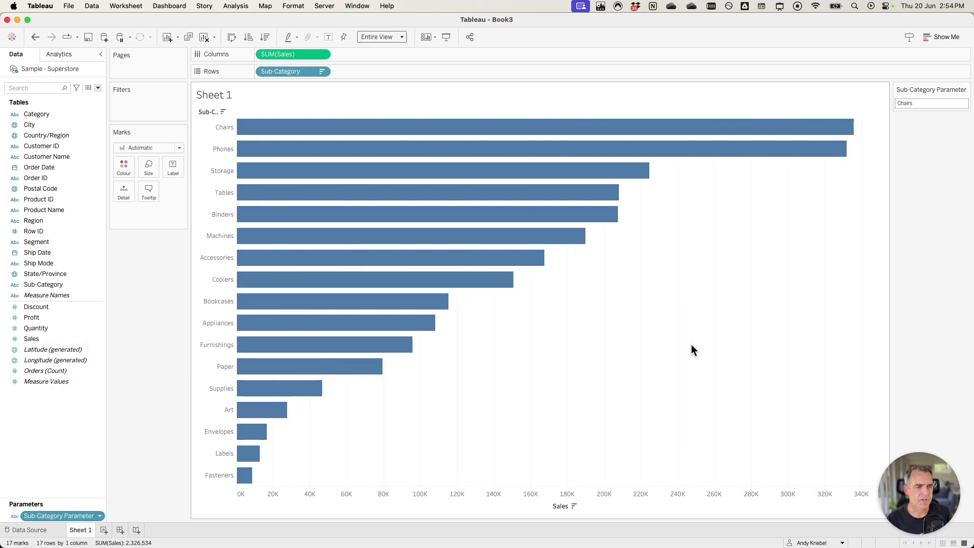
mouse_move(408, 152)
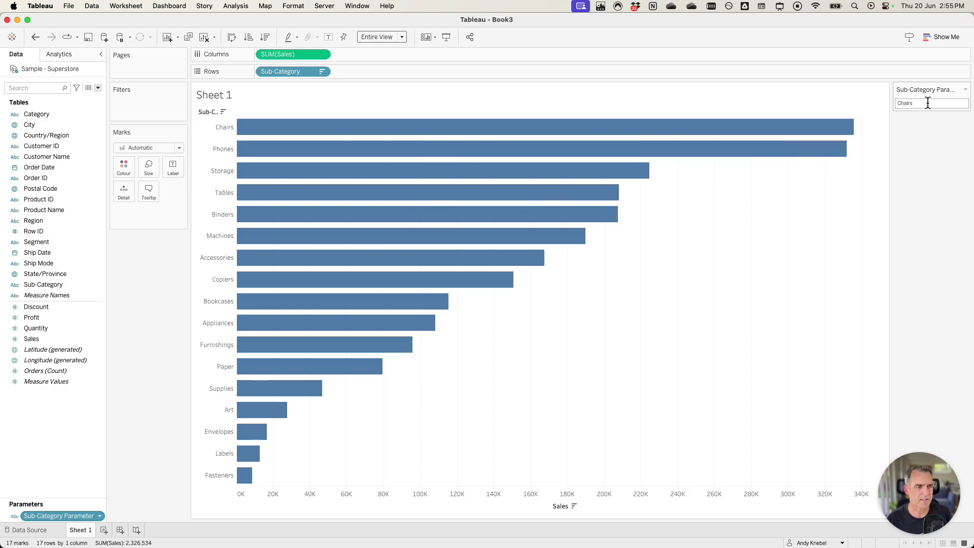
Add a Change Parameter action and name it 'Update Sub-Category Parameter'
click(123, 6)
click(134, 77)
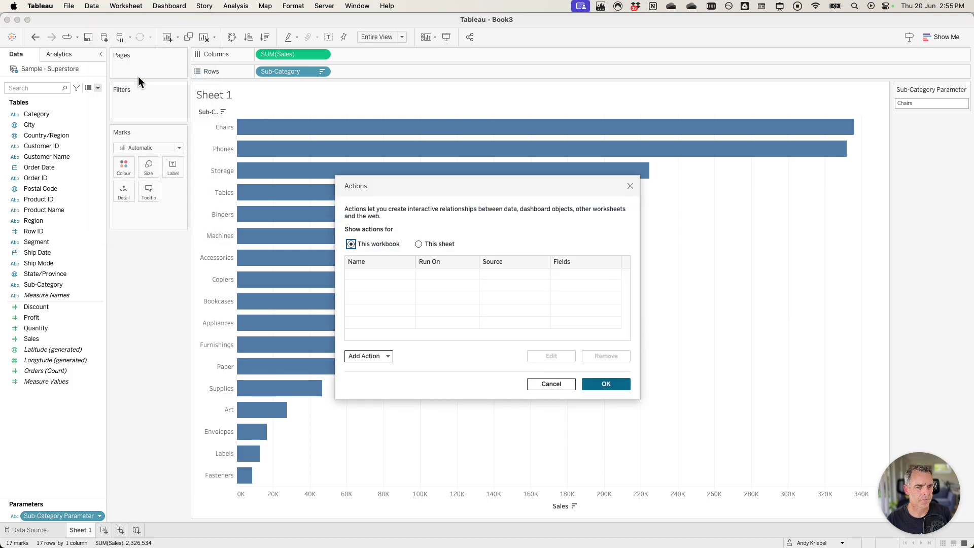
click(378, 355)
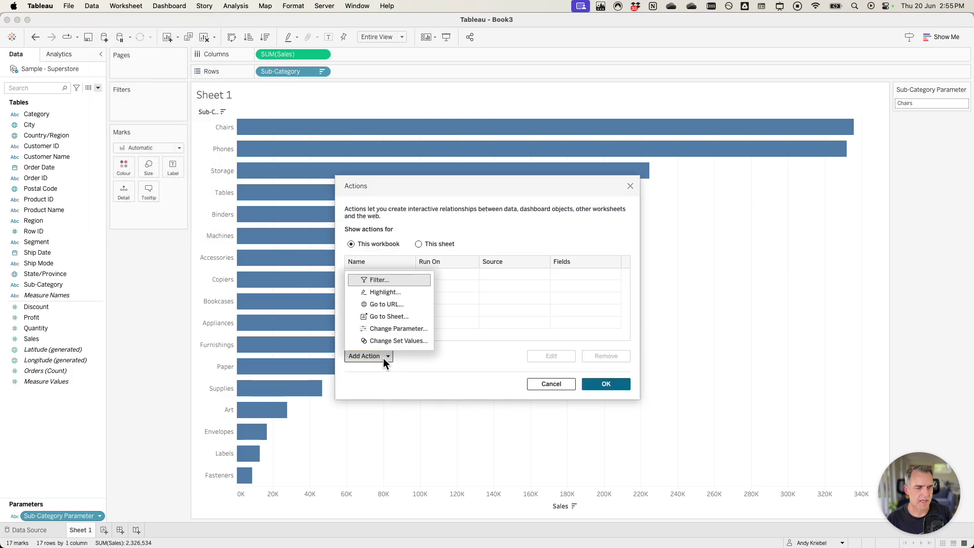
click(389, 329)
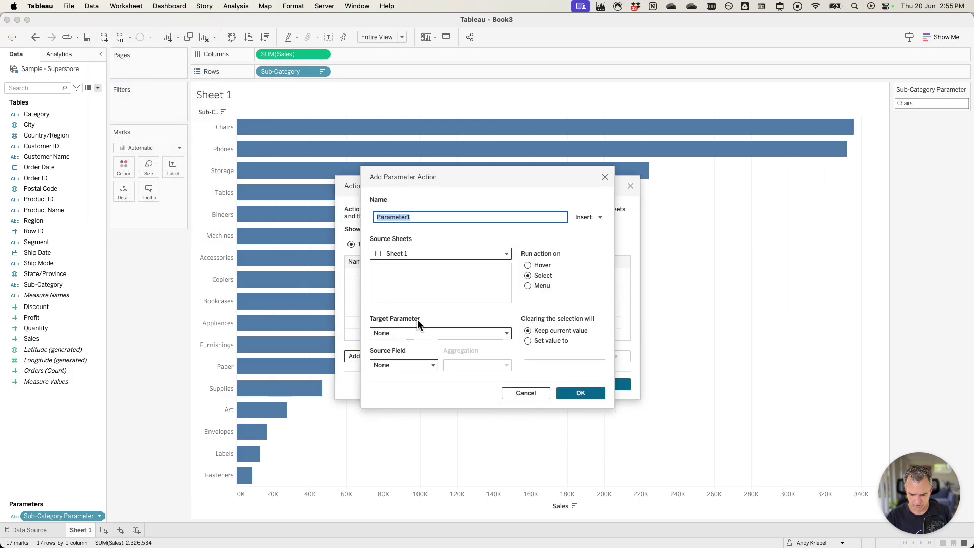
key(Right)
key(BackSpace)
key(super+Left)
text(Update Sub-)
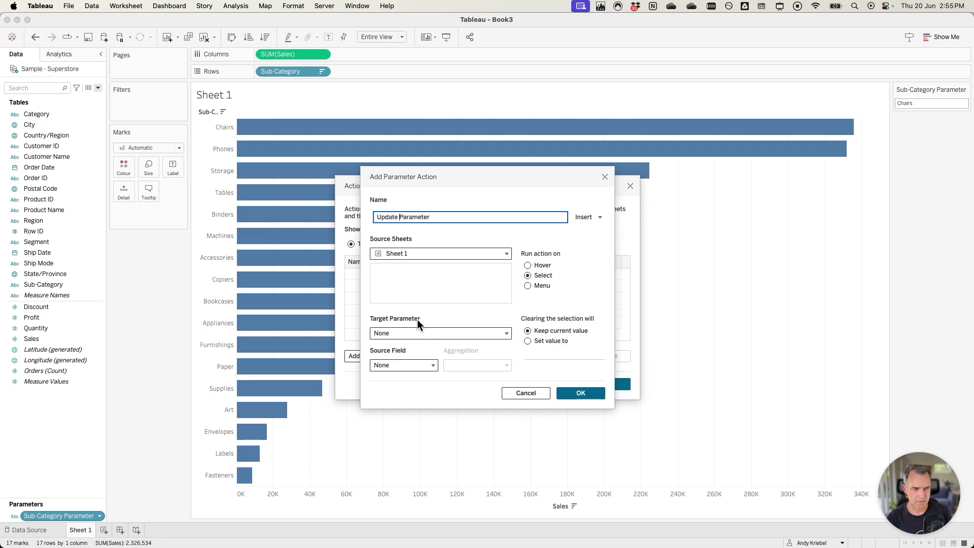
text(Category)
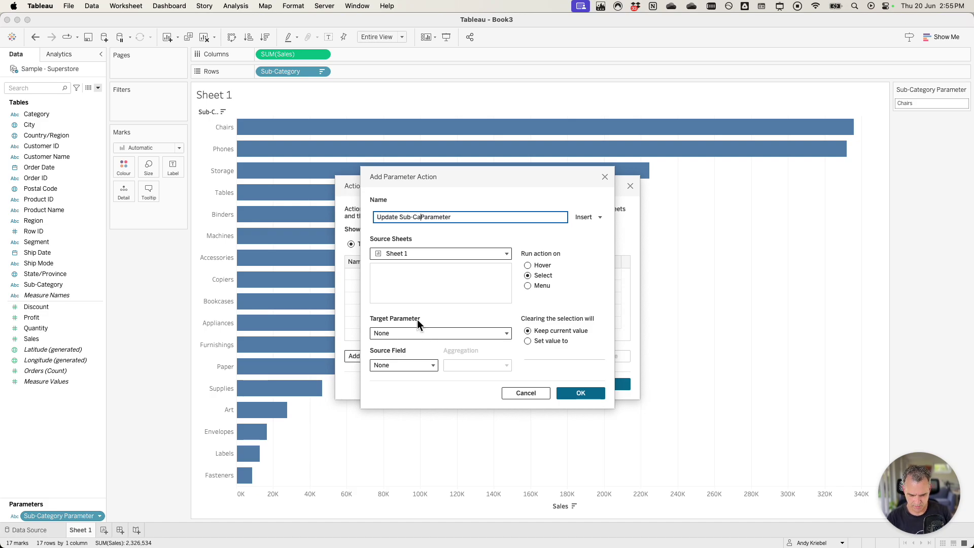
Set source Sample - Superstore, target Sub-Category Parameter and field Sub-Category, then confirm
click(397, 253)
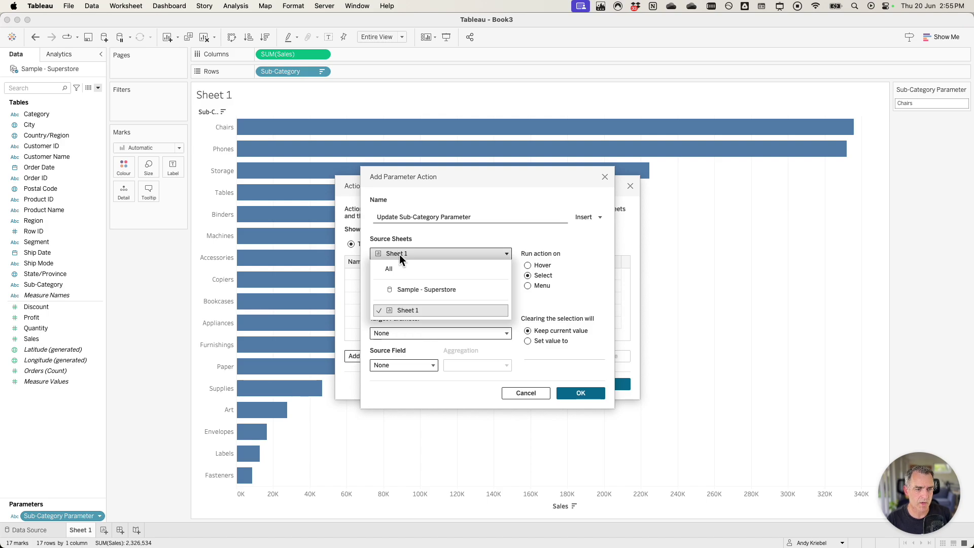
click(402, 288)
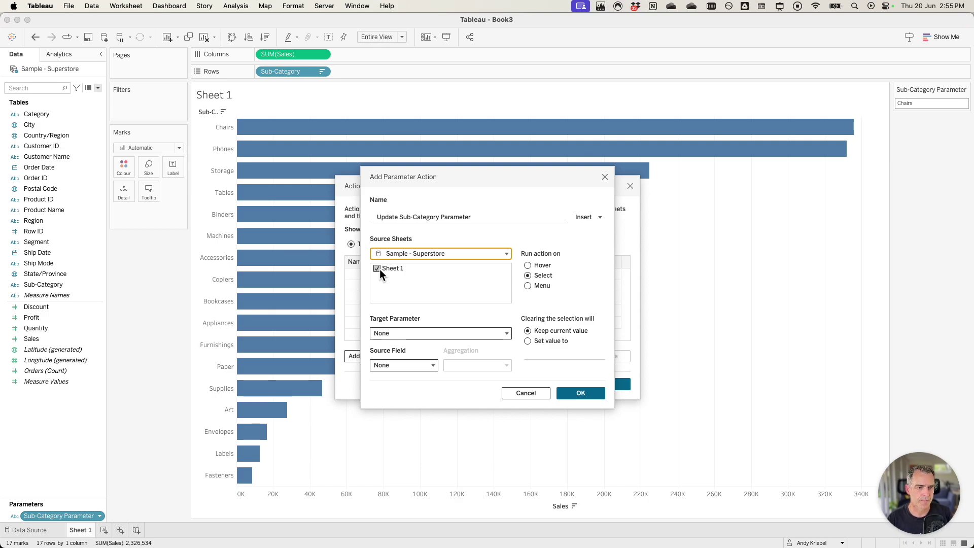
click(392, 332)
click(404, 358)
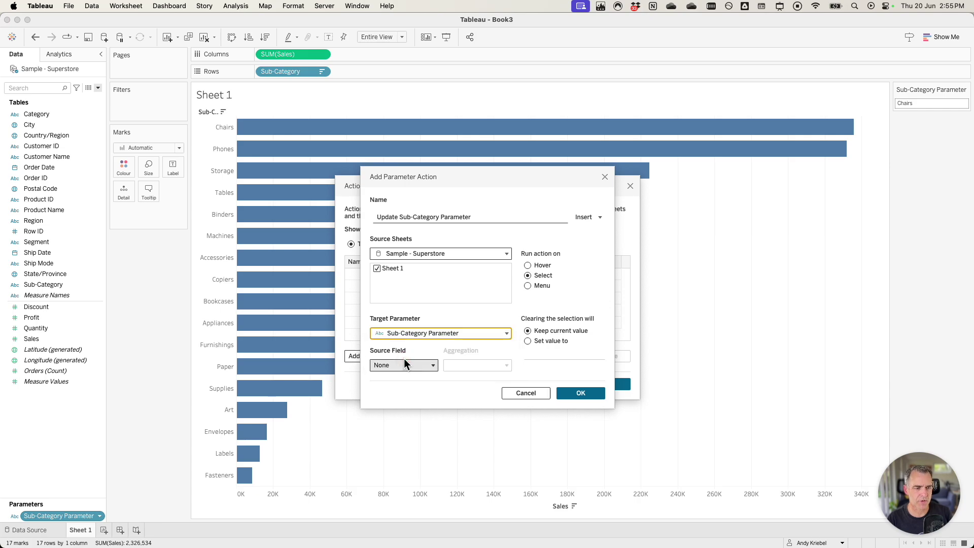
click(404, 365)
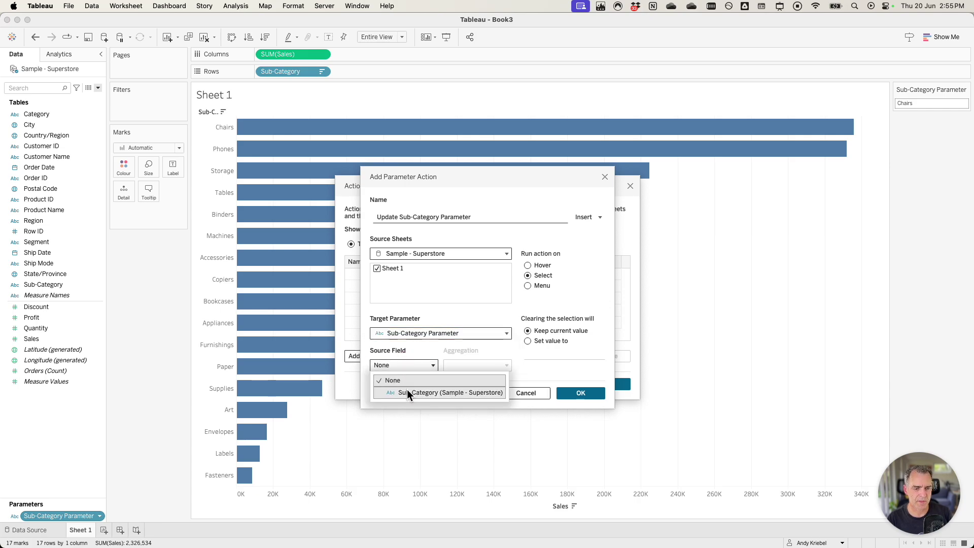
click(407, 388)
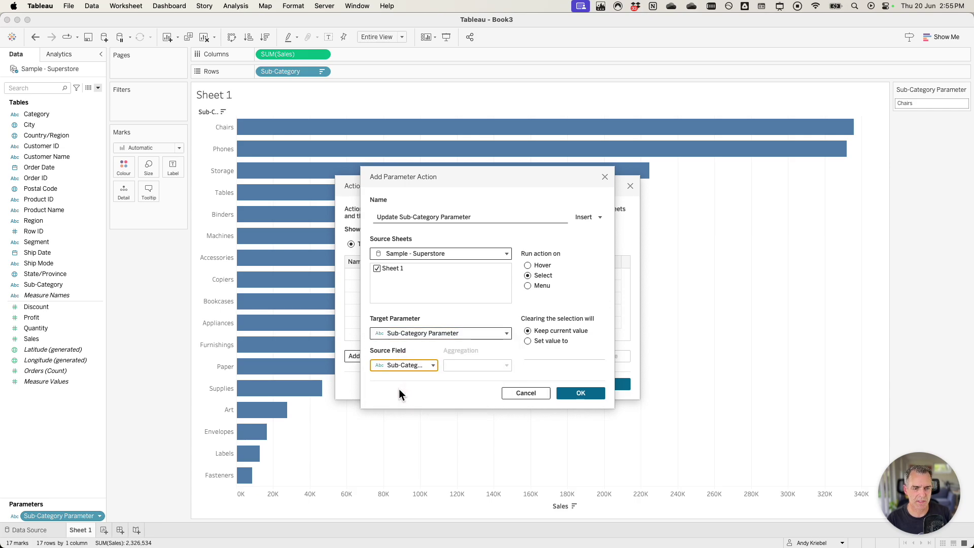
click(579, 394)
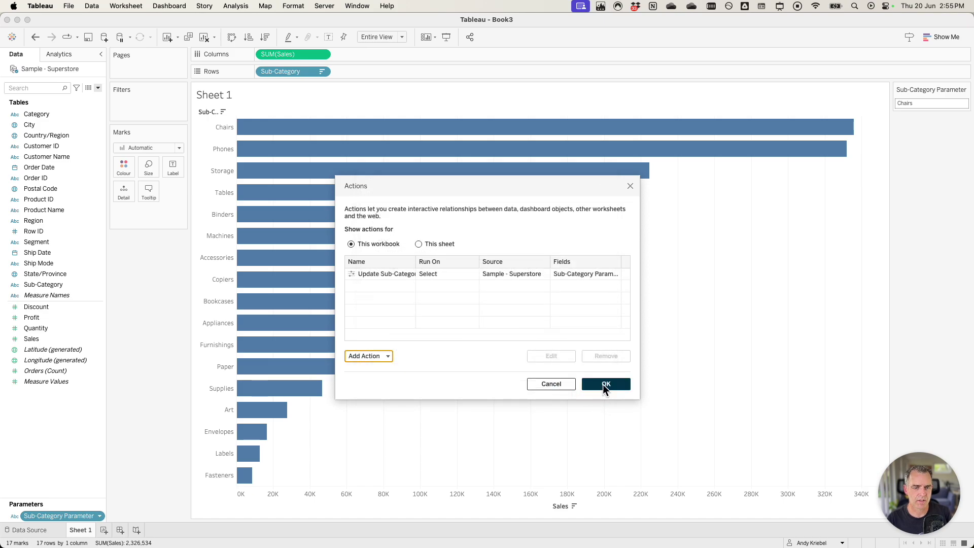
Close Actions, select Machines then Tables to set the parameter to Tables, then deselect
click(605, 384)
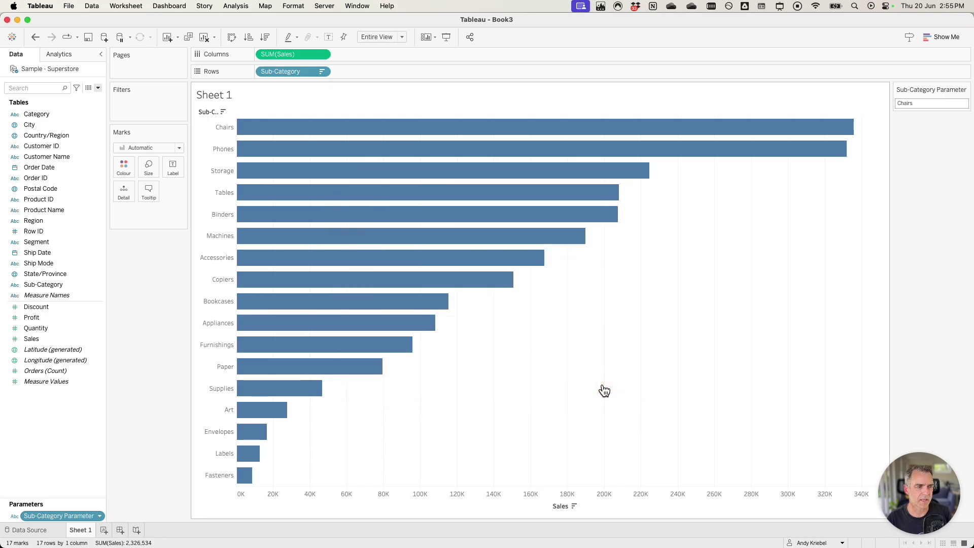
click(408, 238)
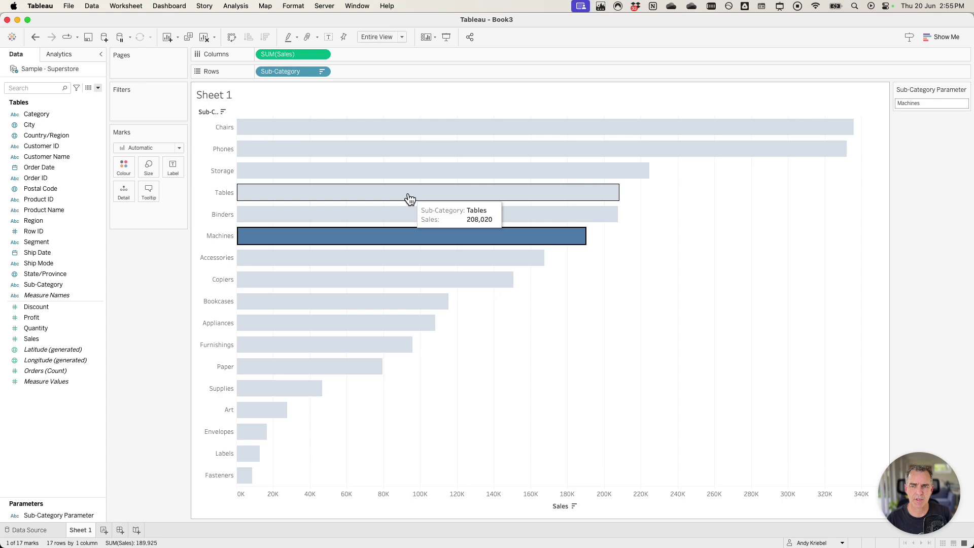
click(409, 198)
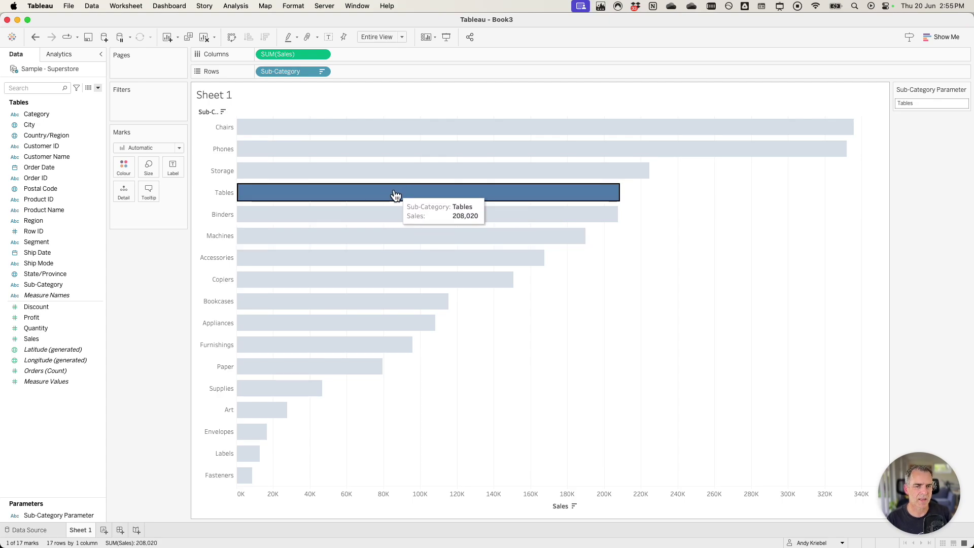
click(367, 195)
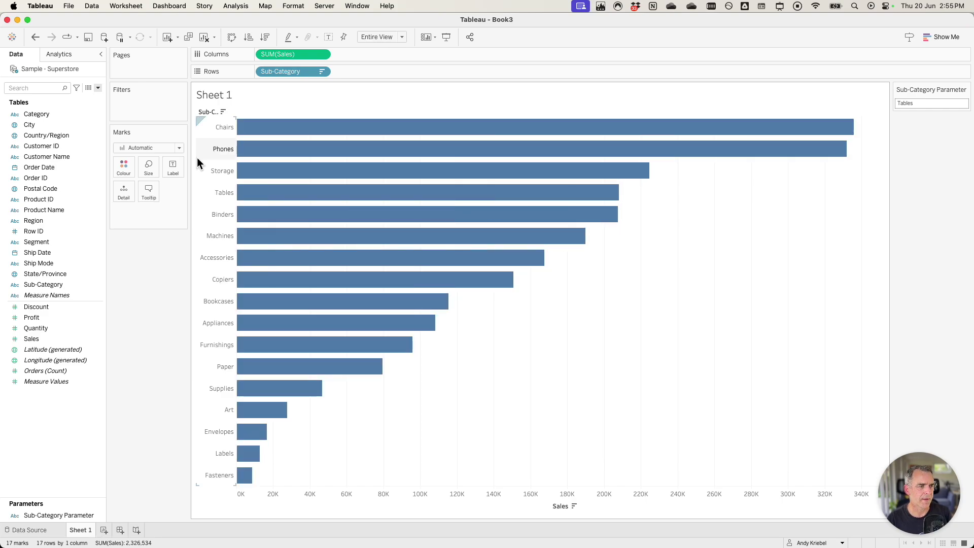
Create calculated field 'Parameter Match' with formula [Sub-Category Parameter]=[Sub-Category]
click(99, 88)
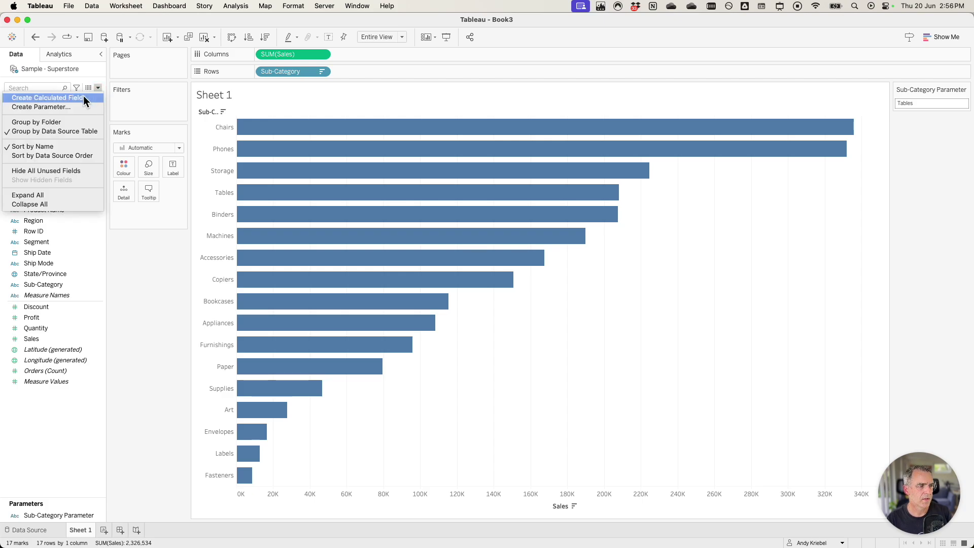
click(83, 97)
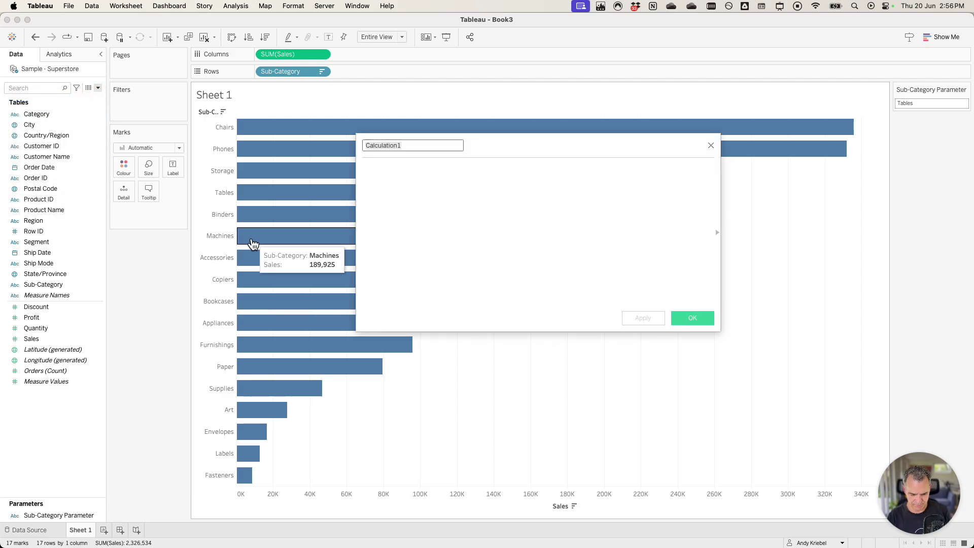
text(Parameter )
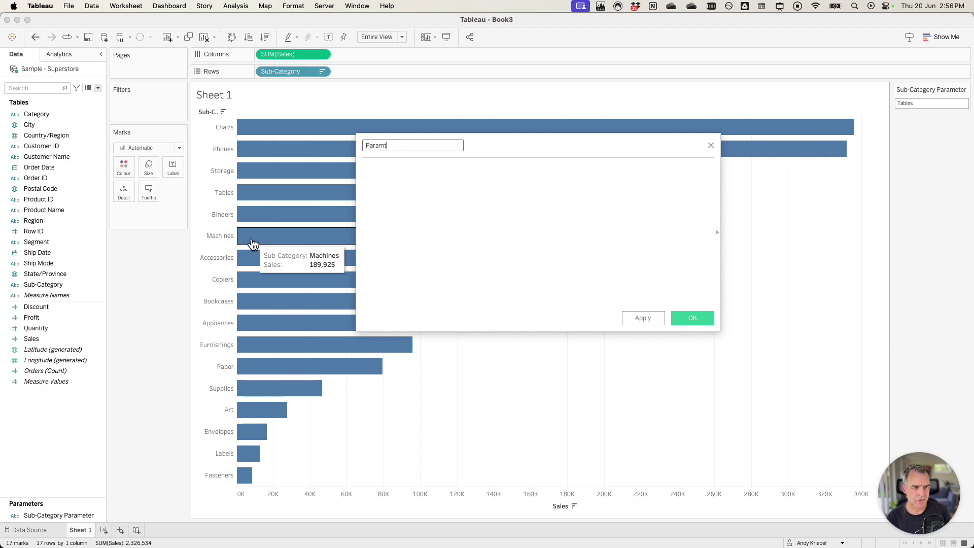
text(Matc)
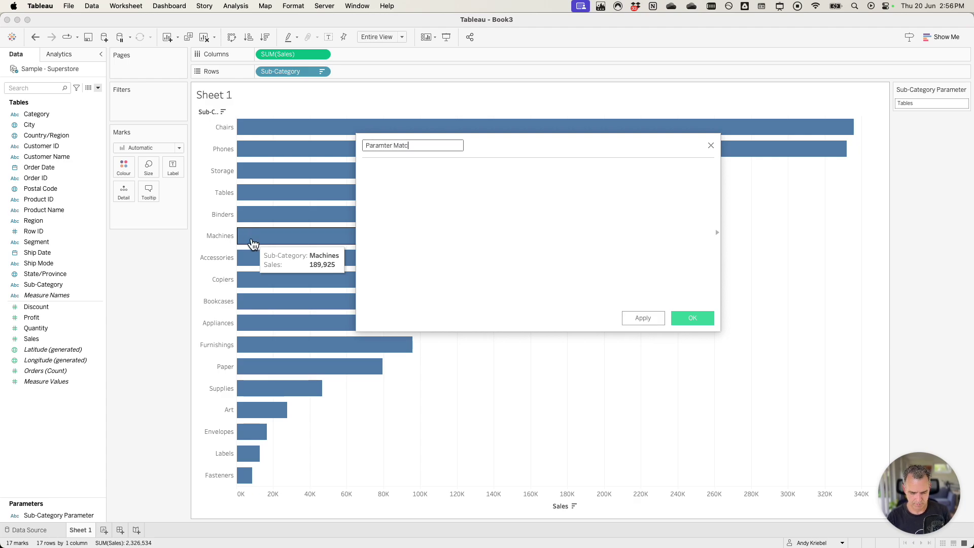
text(h)
click(386, 145)
text(e)
key(Tab)
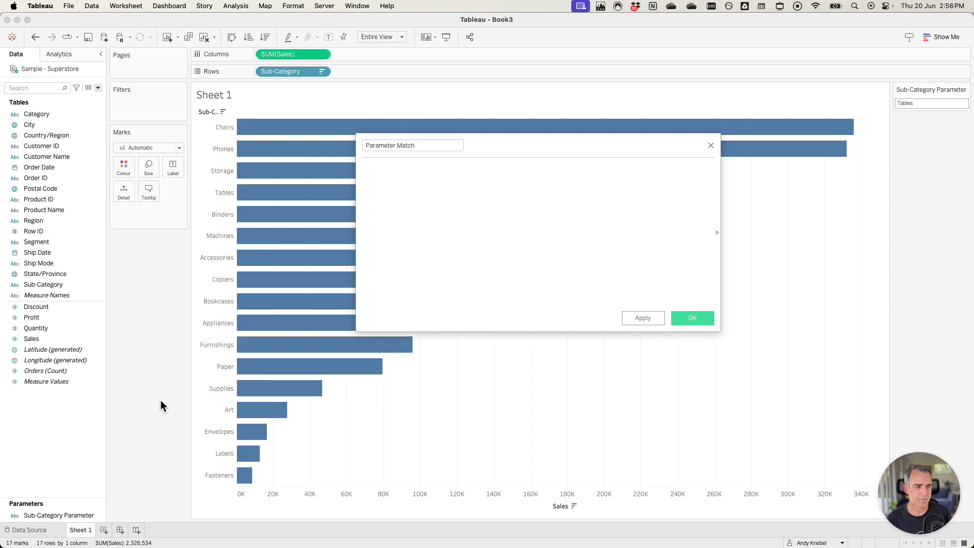
drag(51, 515, 549, 230)
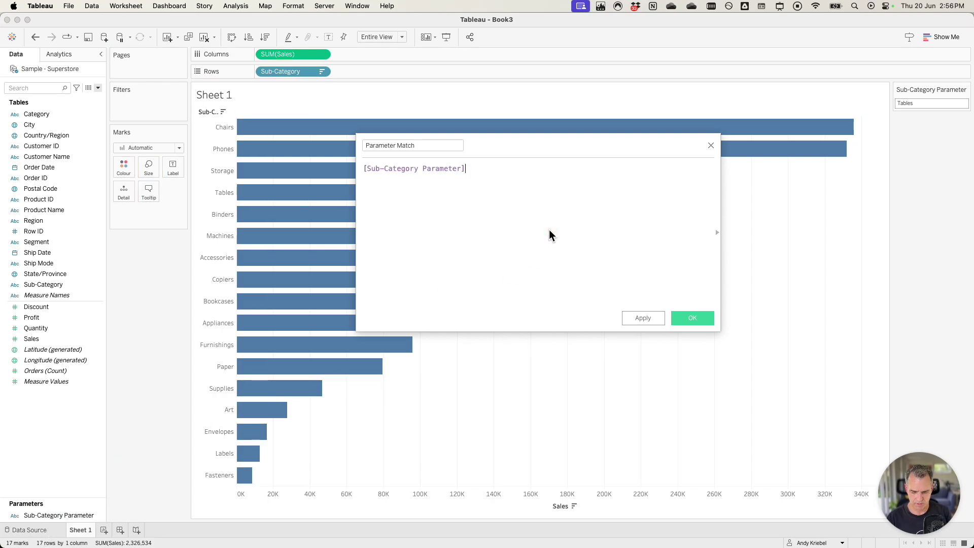
text(=)
drag(311, 71, 524, 188)
Save Parameter Match, colour the bars by it, and test with Phones then Storage
click(687, 317)
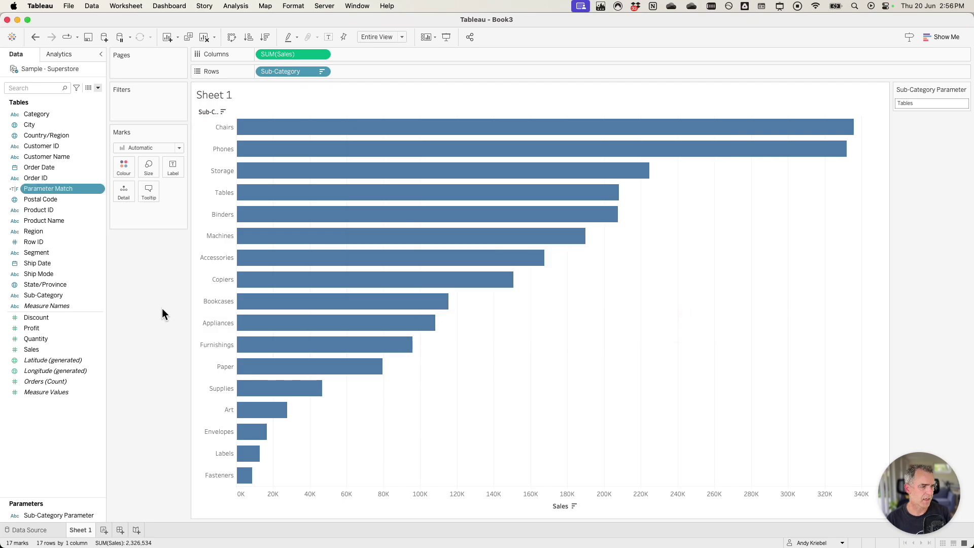
drag(54, 189, 122, 172)
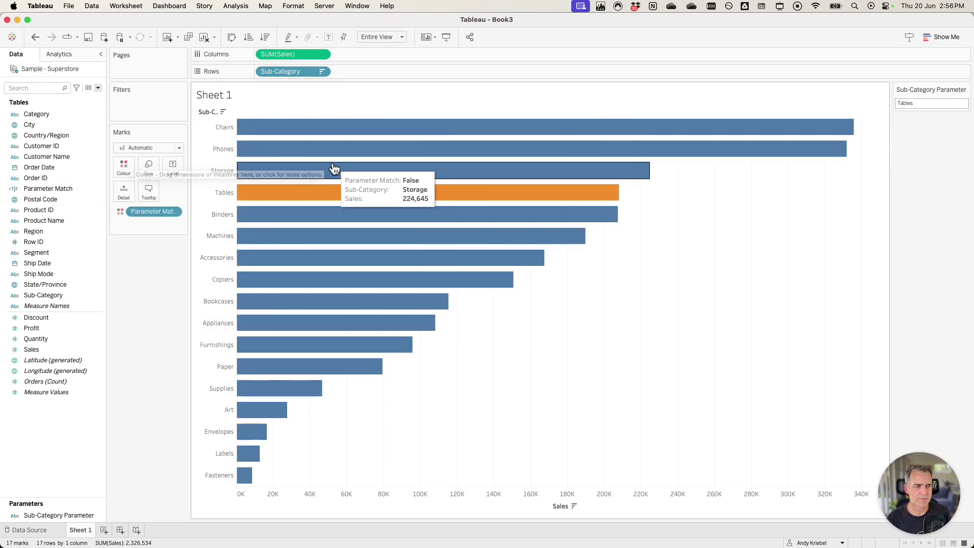
click(332, 153)
click(321, 174)
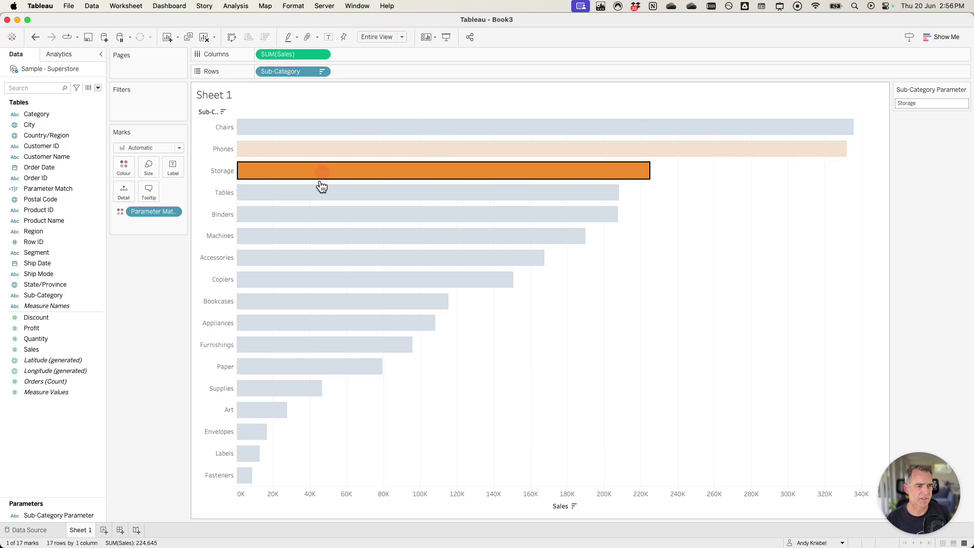
click(317, 177)
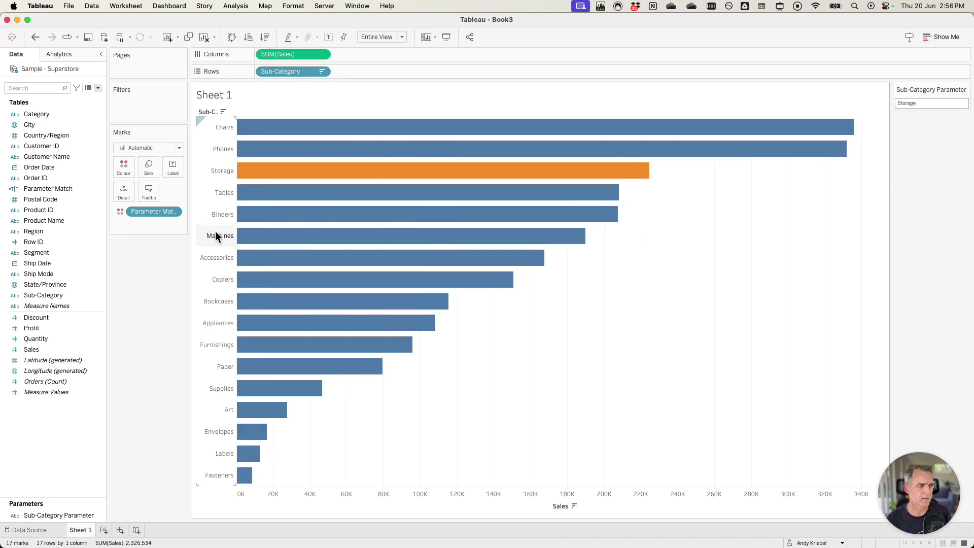
Colour True bars blue and False bars grey, then select Machines and clear the selection
click(126, 167)
click(139, 198)
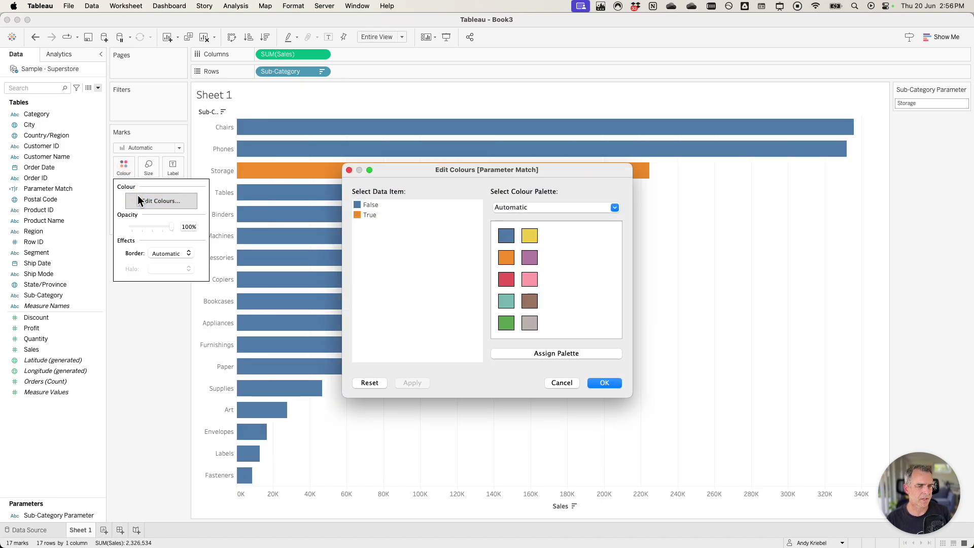
click(370, 215)
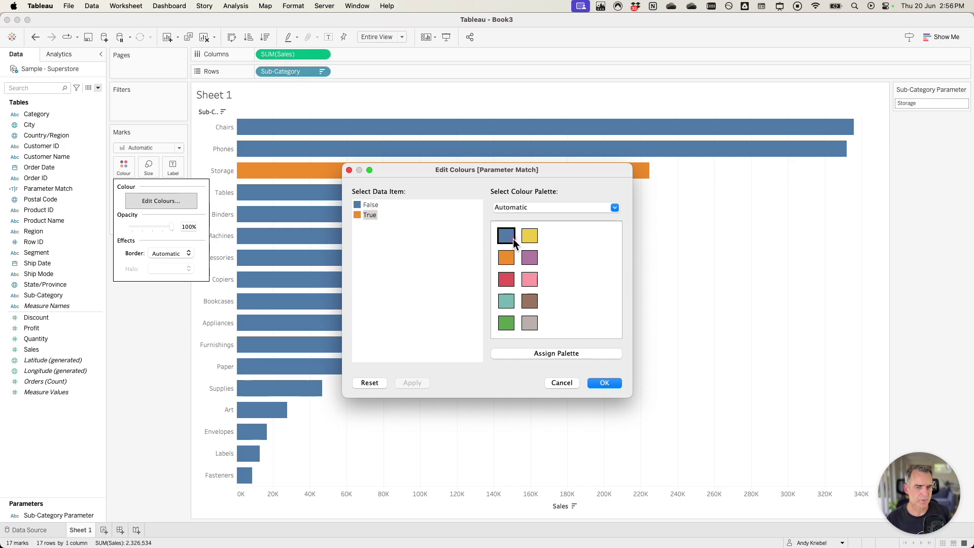
click(507, 236)
click(368, 205)
click(529, 323)
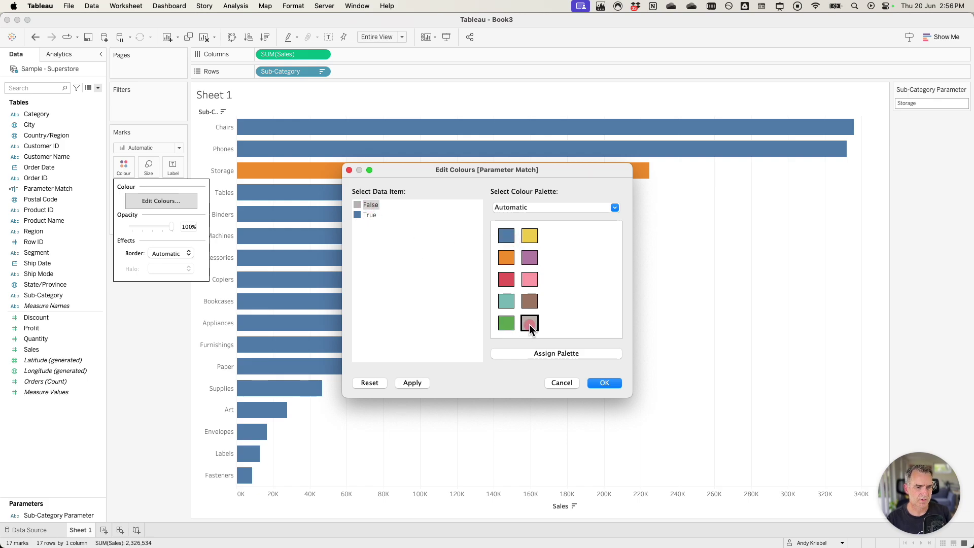
click(604, 383)
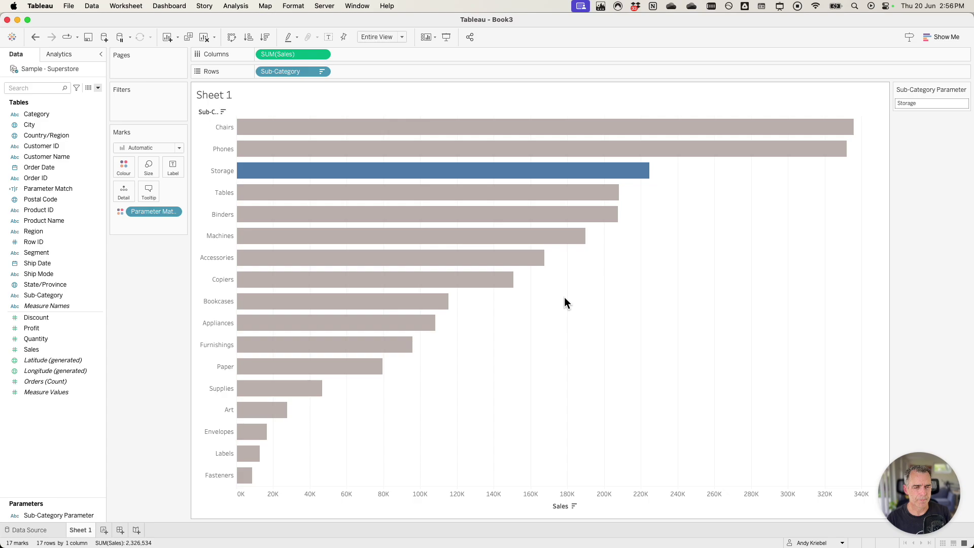
click(472, 239)
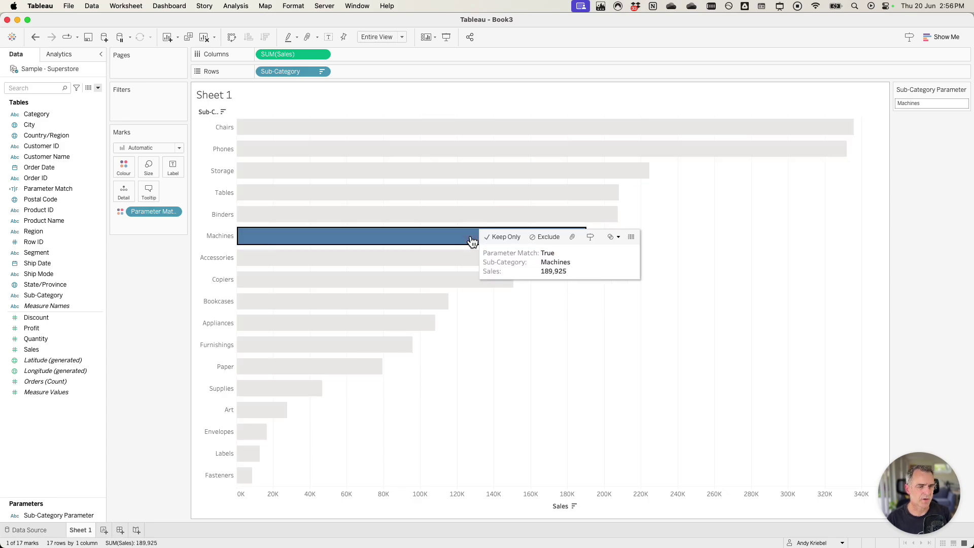
click(472, 240)
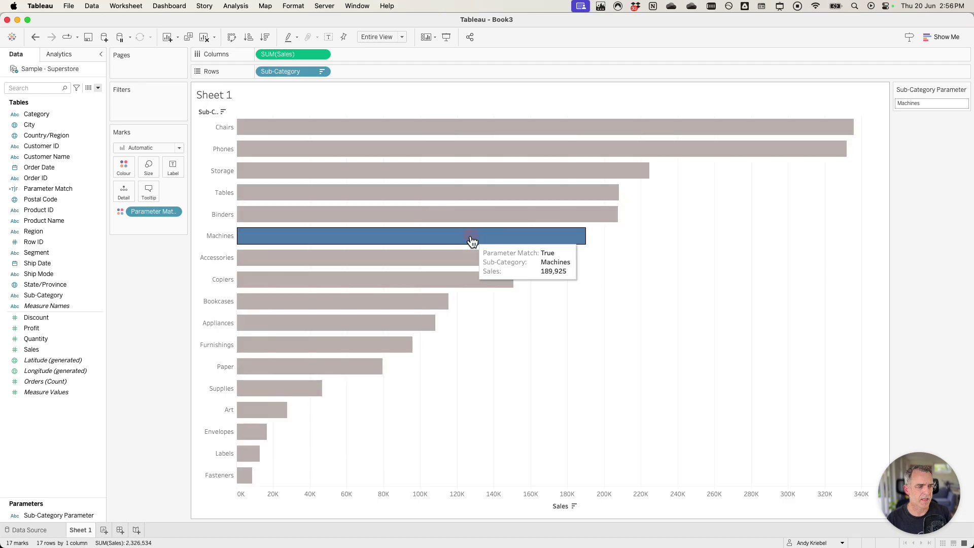
Create a calculated field named 'True' with formula TRUE
click(98, 88)
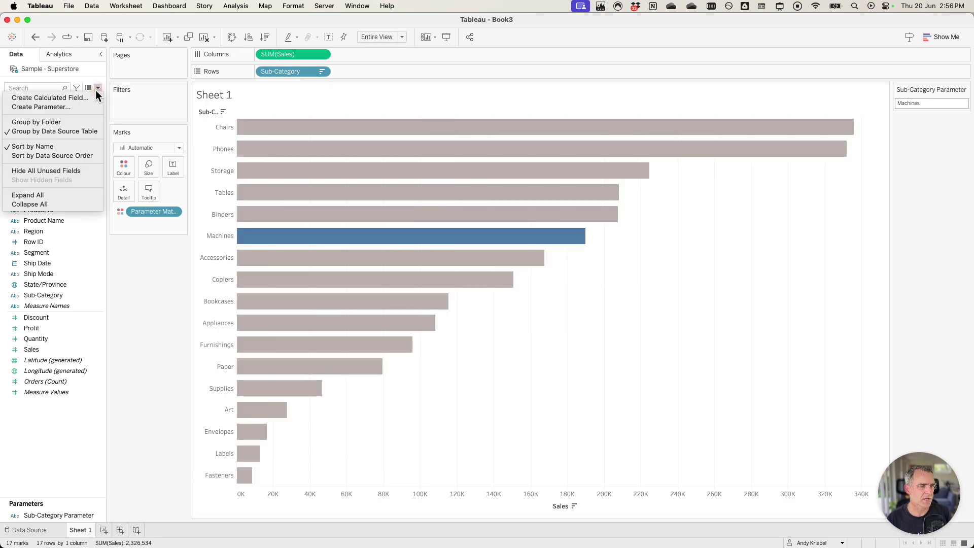
click(90, 96)
text(True)
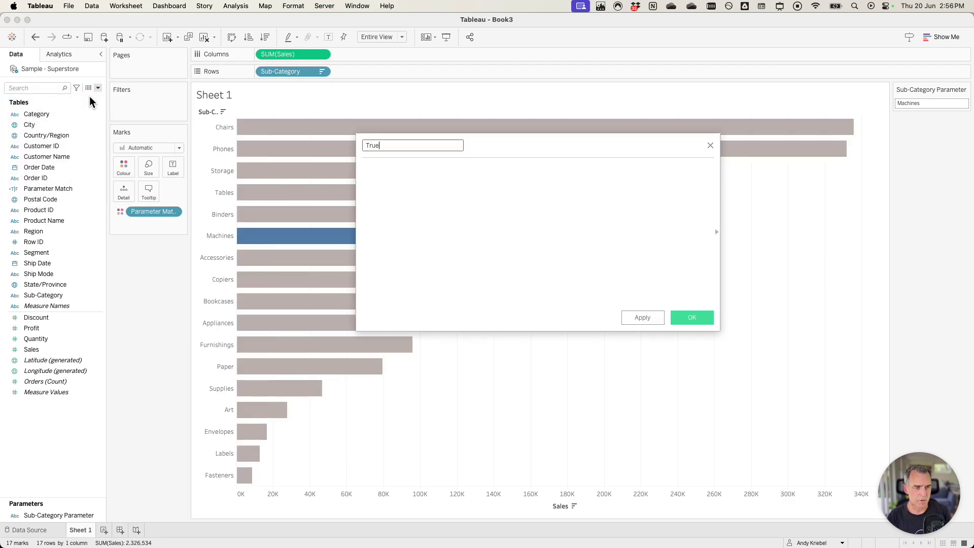
key(Tab)
text(TRUE)
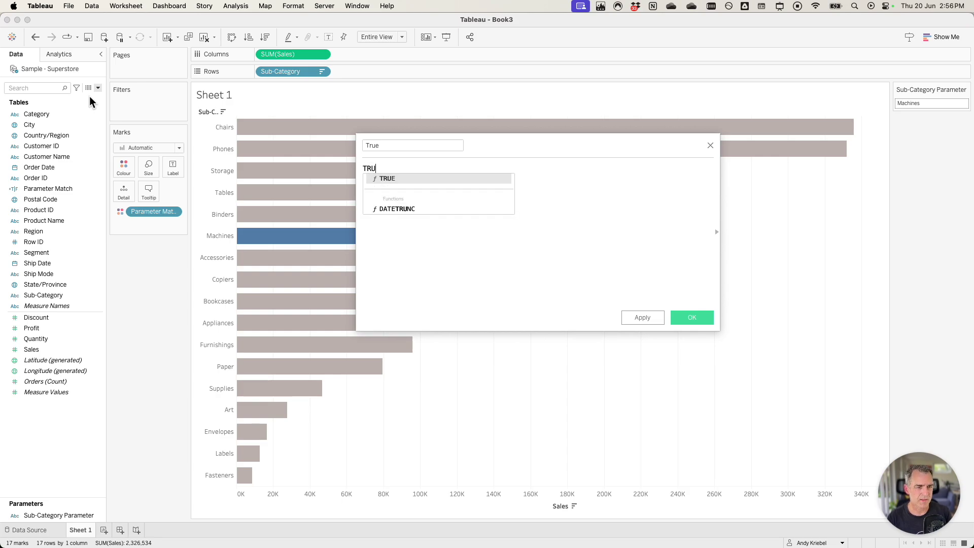
click(691, 317)
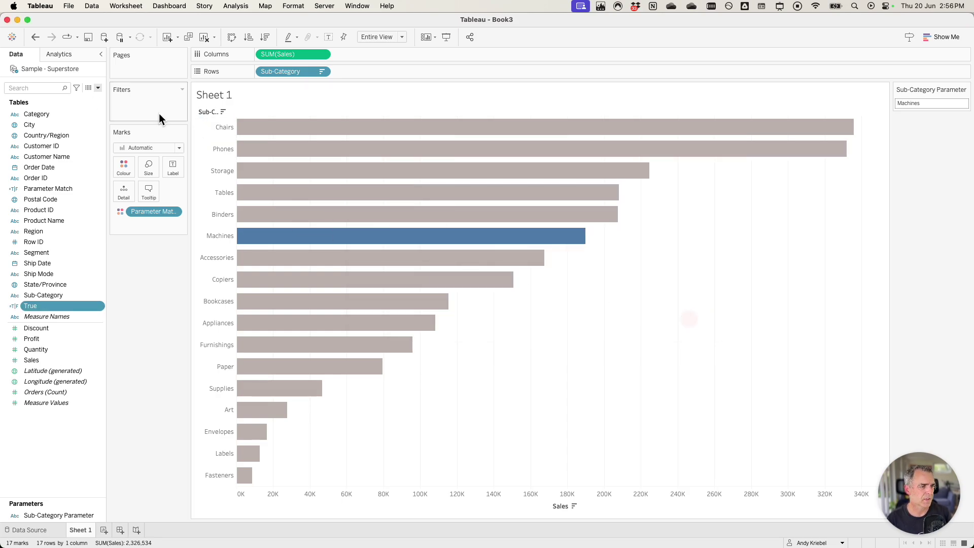
Create a calculated field named 'False' with formula FALSE and add it to the Marks card
click(97, 87)
click(68, 93)
text(Fal)
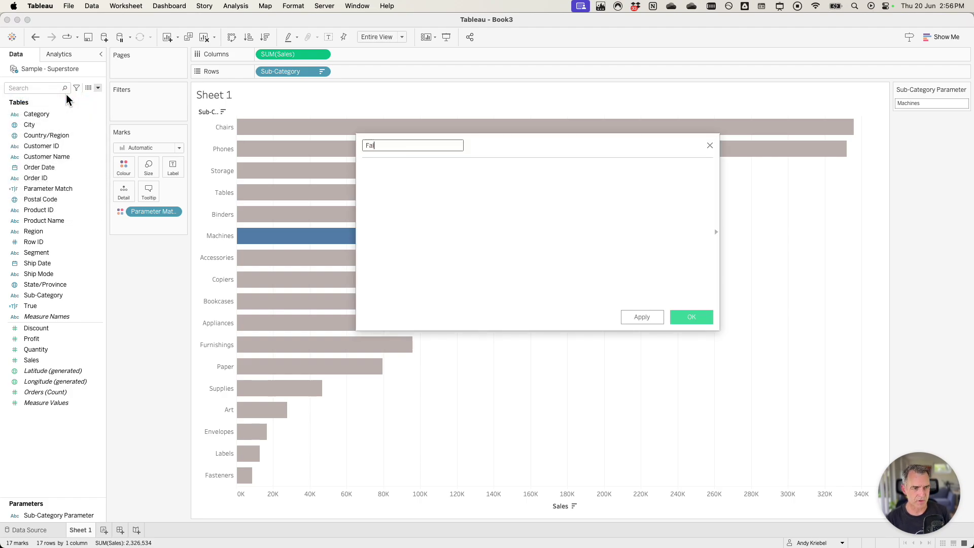
text(se)
key(Tab)
text(FALSE)
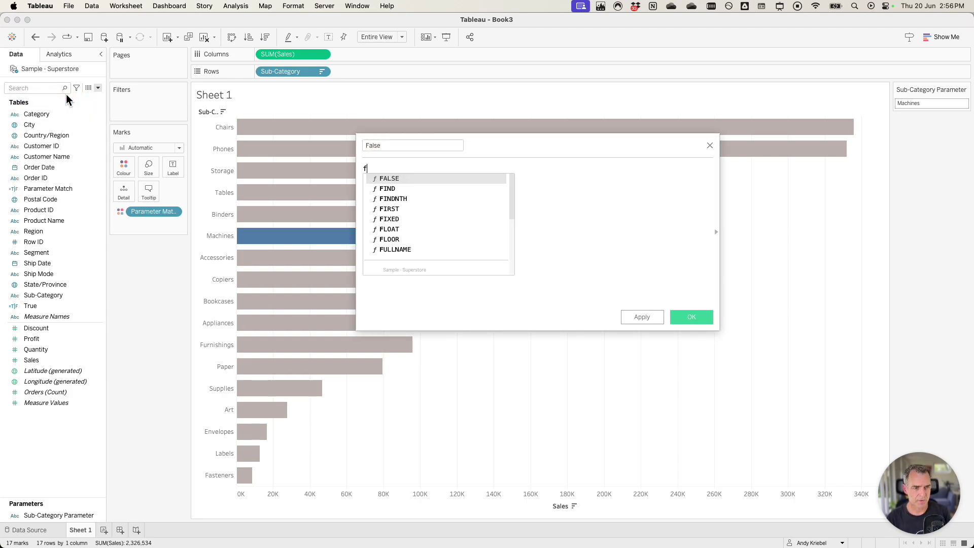
click(691, 317)
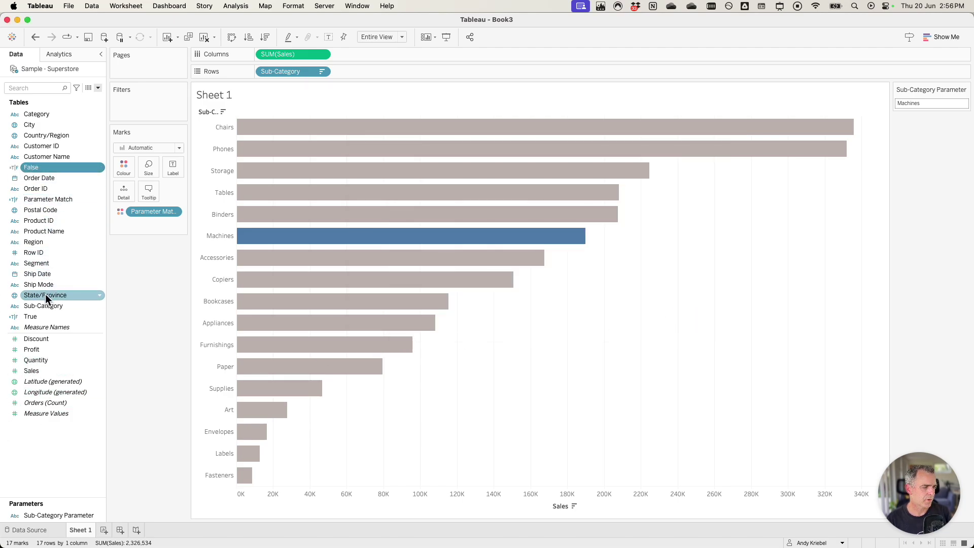
drag(44, 167, 124, 192)
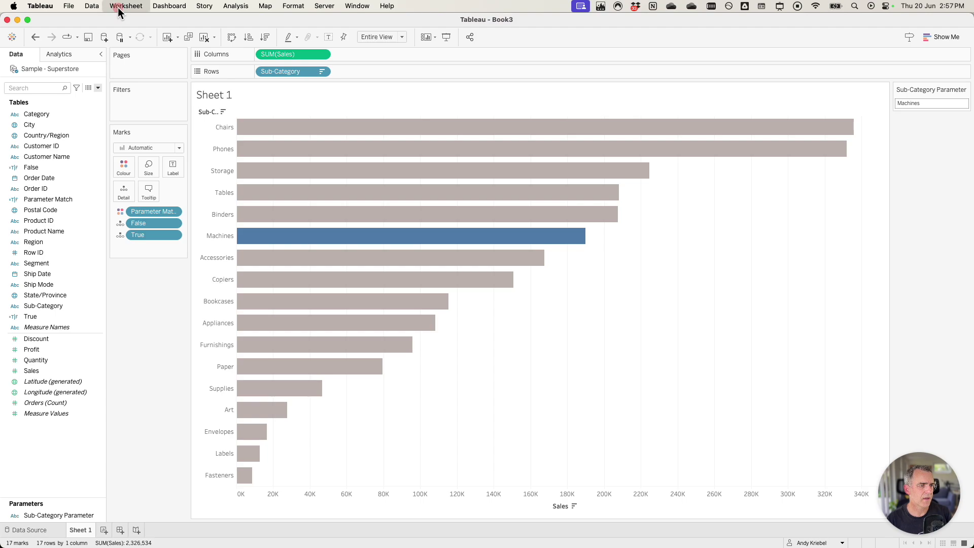
Add a new filter action named 'Remove Highlight'
click(118, 6)
click(123, 75)
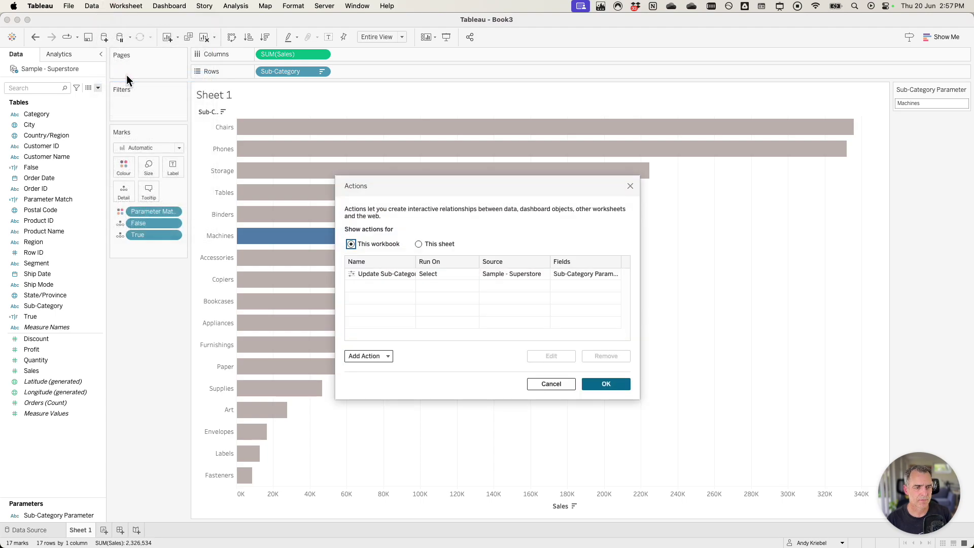
click(375, 356)
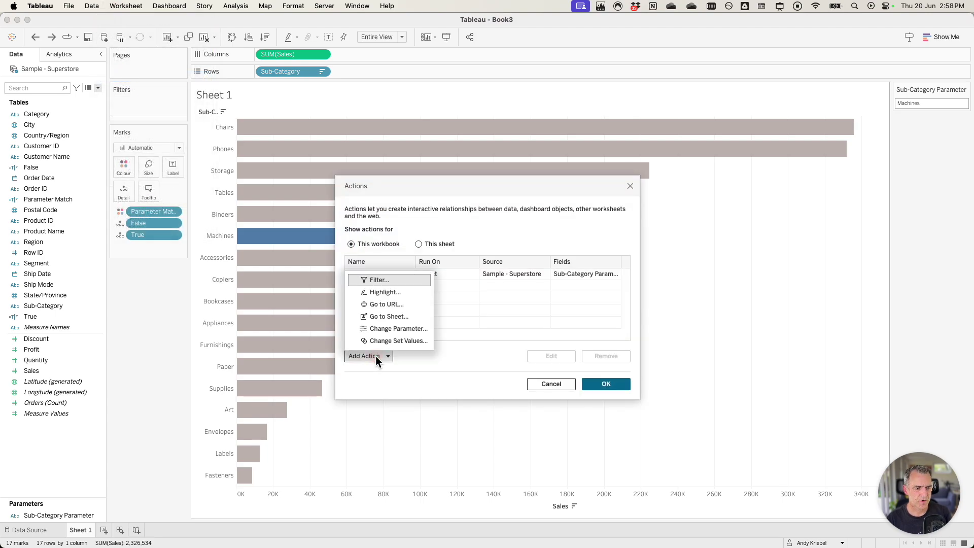
click(382, 281)
key(Right)
key(BackSpace)
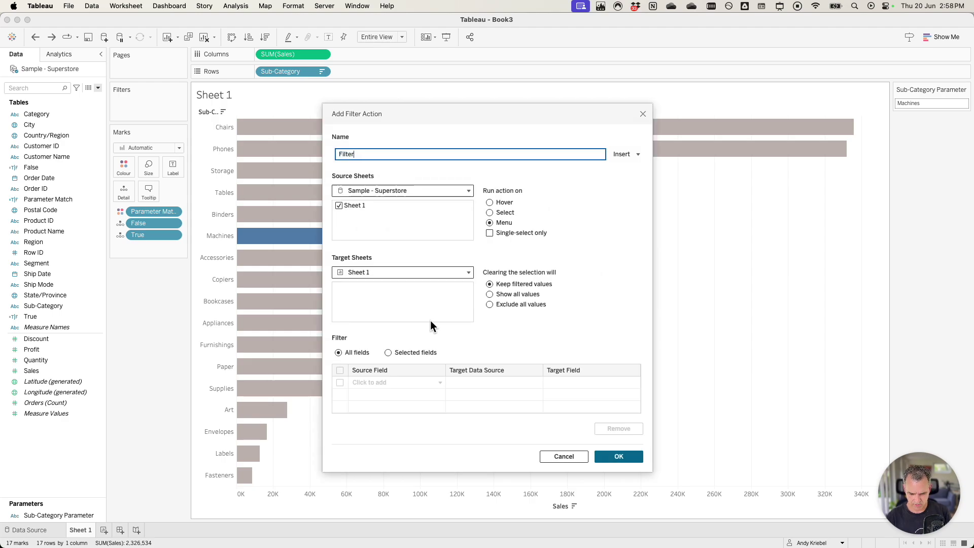
key(super+a)
text(Rem)
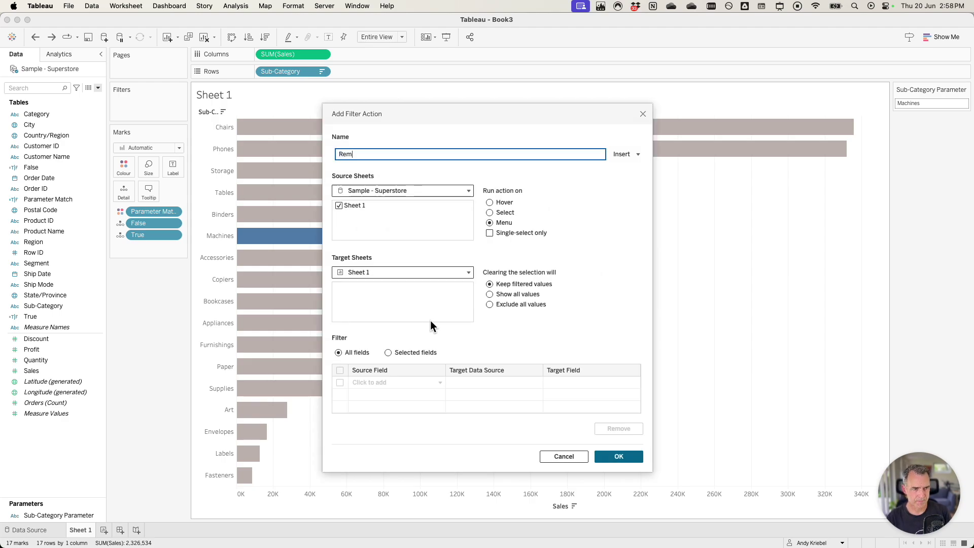
text(ove Highlight)
Run it on Select, single-select only, target Sheet 1, show all values, selected fields
click(488, 215)
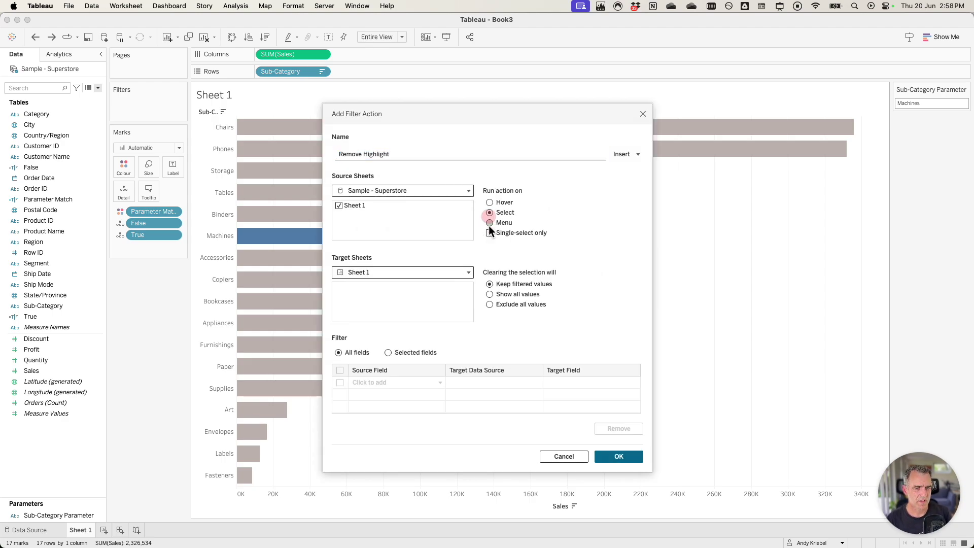
click(489, 233)
click(387, 272)
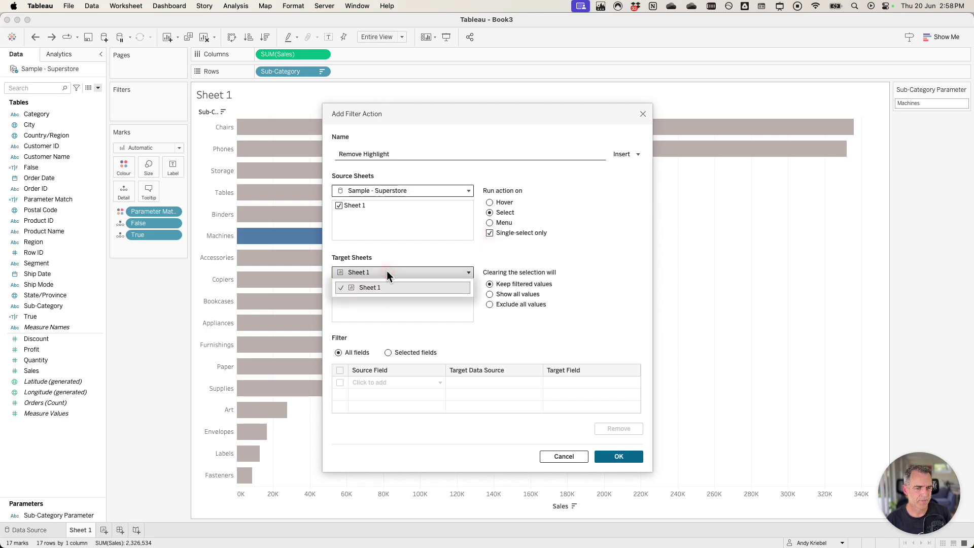
click(387, 272)
click(490, 305)
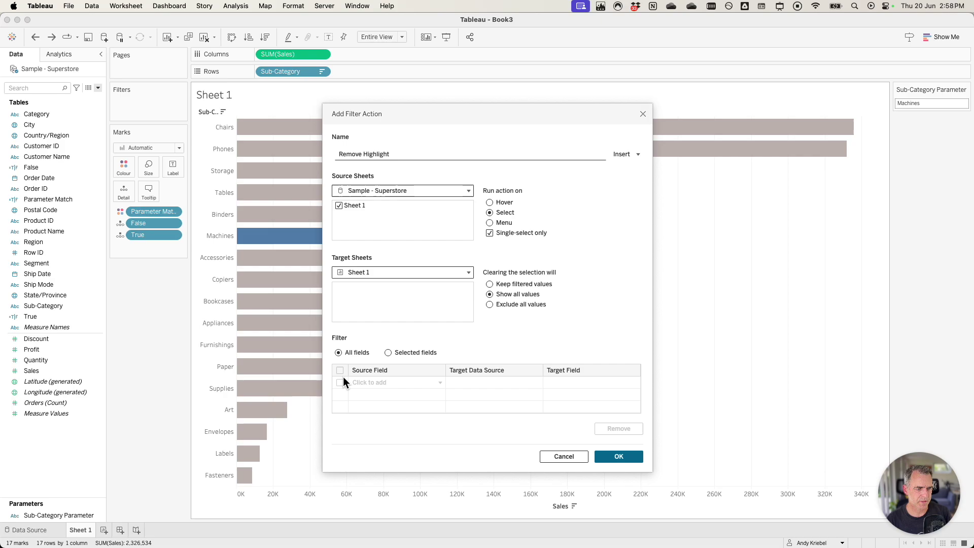
click(395, 353)
Map the True source field to the False target field, then confirm and close Actions
click(383, 384)
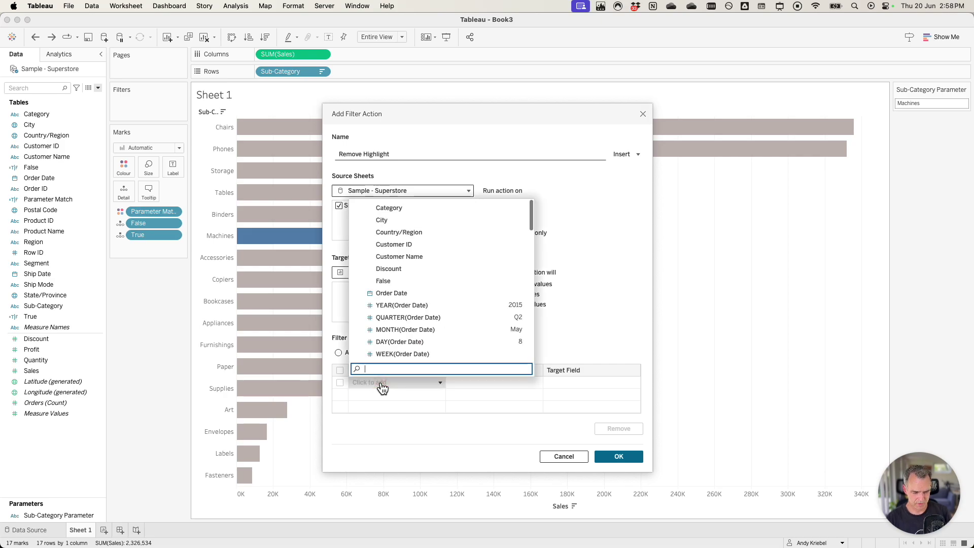
text(Tru)
click(389, 352)
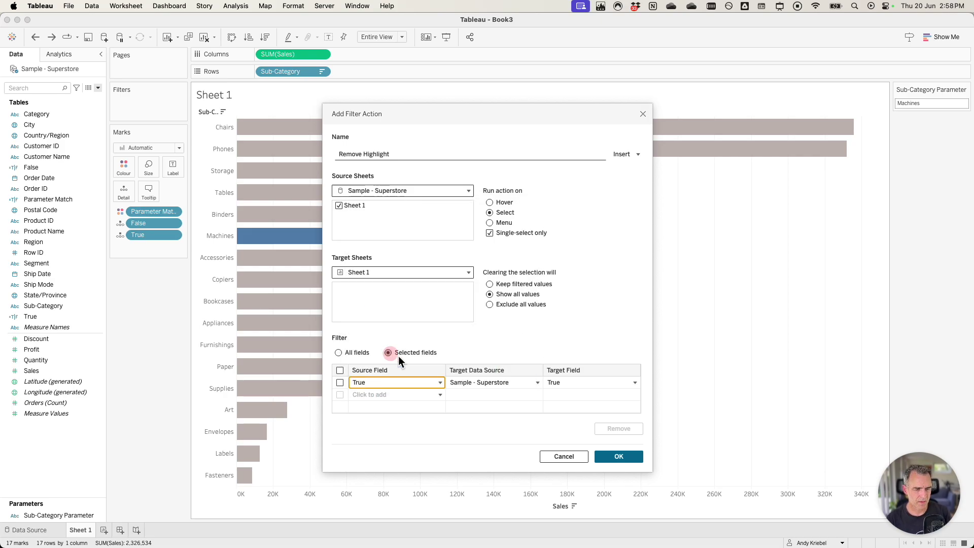
click(569, 387)
text(fal)
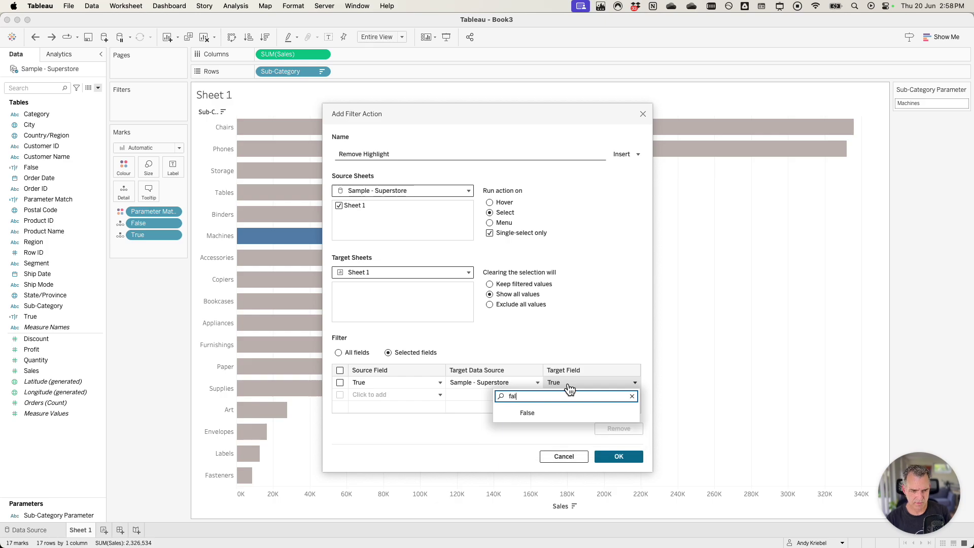
click(550, 413)
click(620, 456)
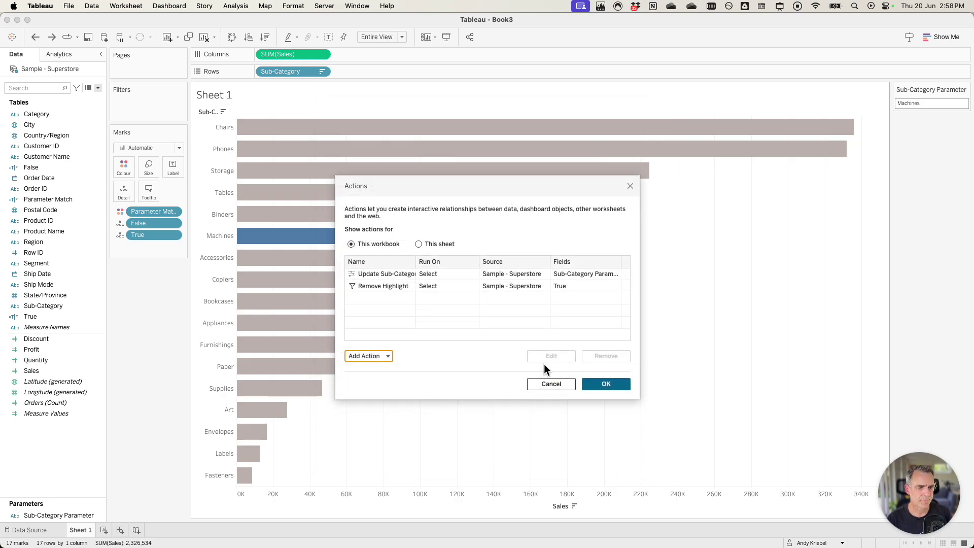
click(609, 384)
Test the highlight on Storage, Tables, Binders, Machines and Accessories bars
click(390, 175)
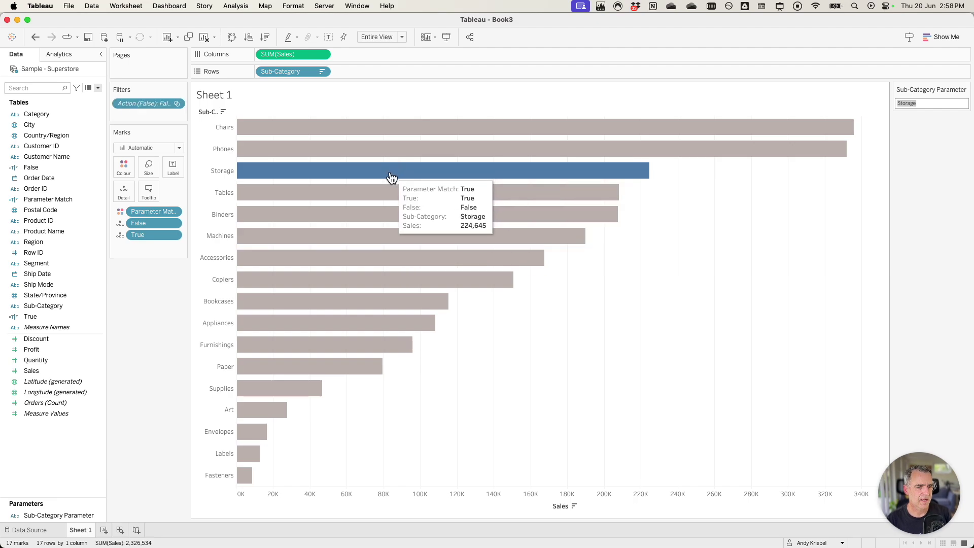
click(361, 193)
click(338, 215)
click(328, 237)
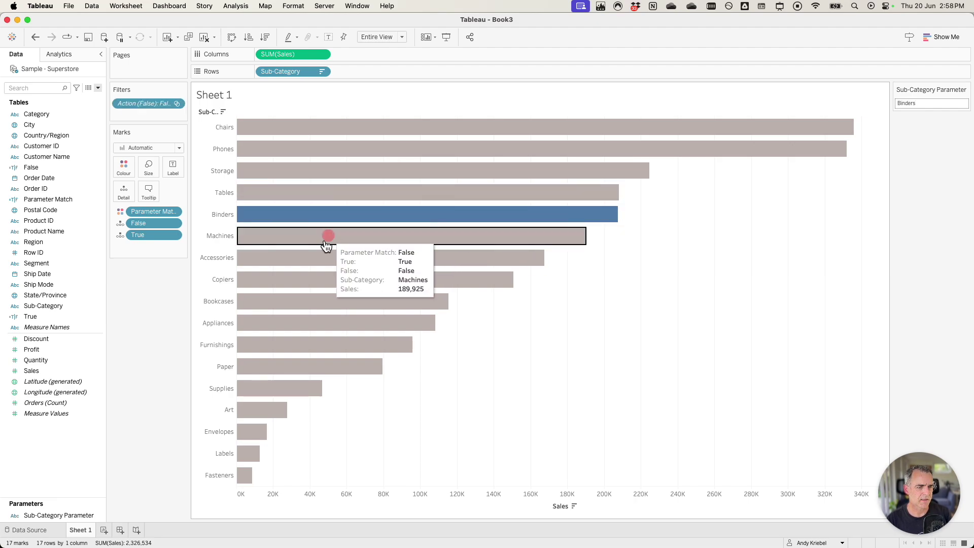
click(314, 257)
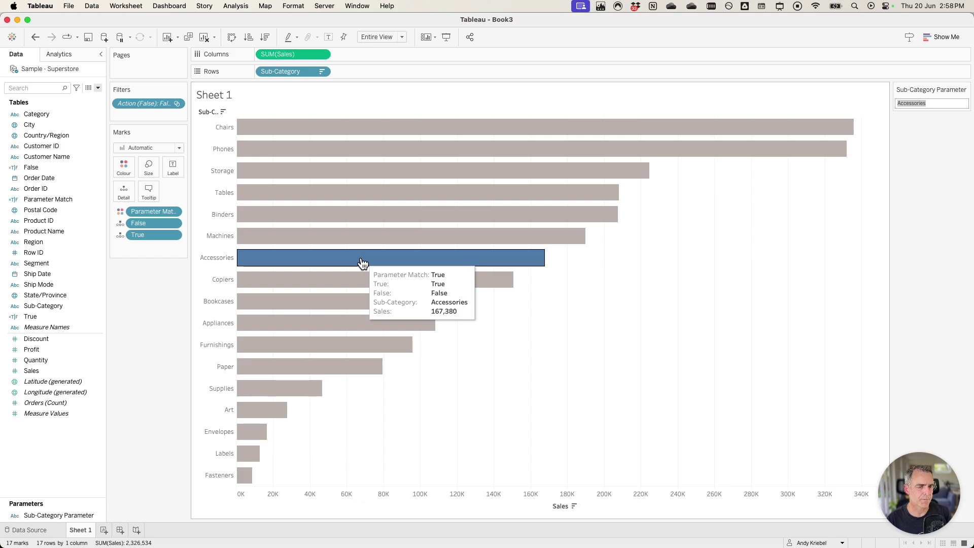
Create calculated field 'Sales for Selected' = IF [Parameter Match] THEN [Sales] END
click(99, 88)
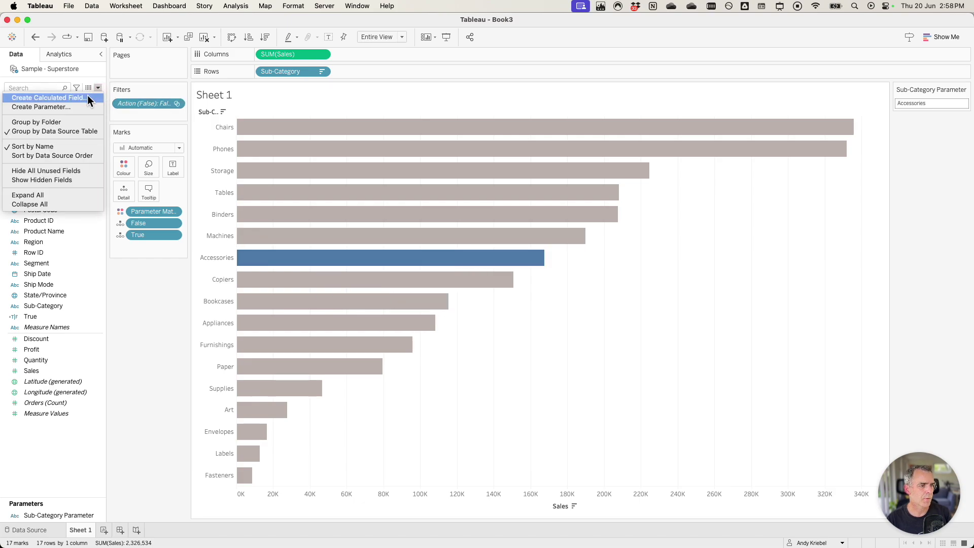
click(87, 95)
text(Sales)
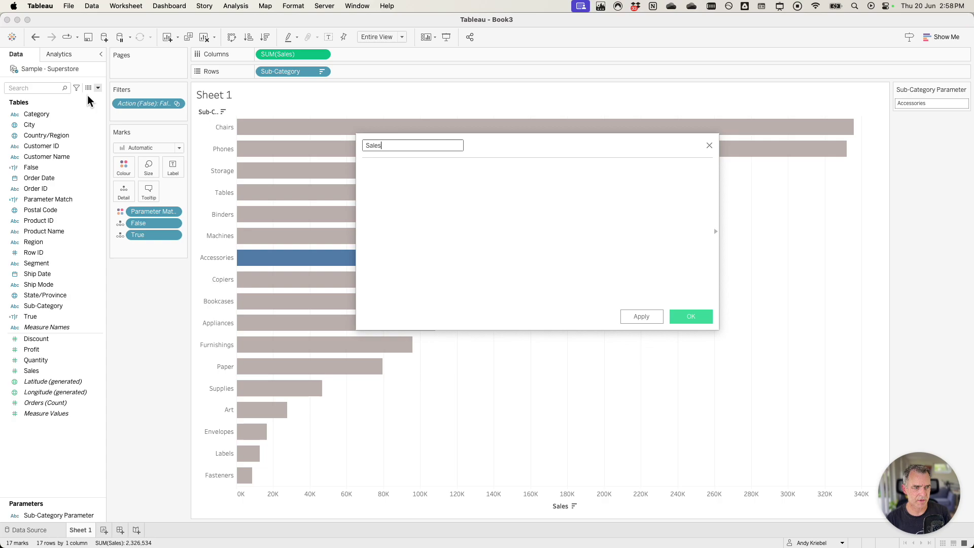
text( for Selecte)
key(BackSpace)
key(BackSpace)
key(BackSpace)
text(ected)
click(424, 212)
text(IF )
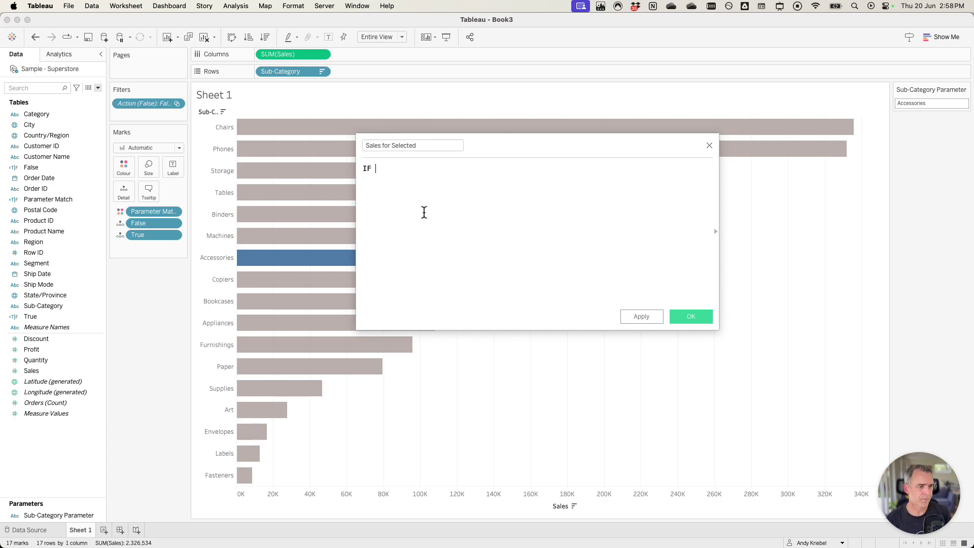
text(par)
key(Return)
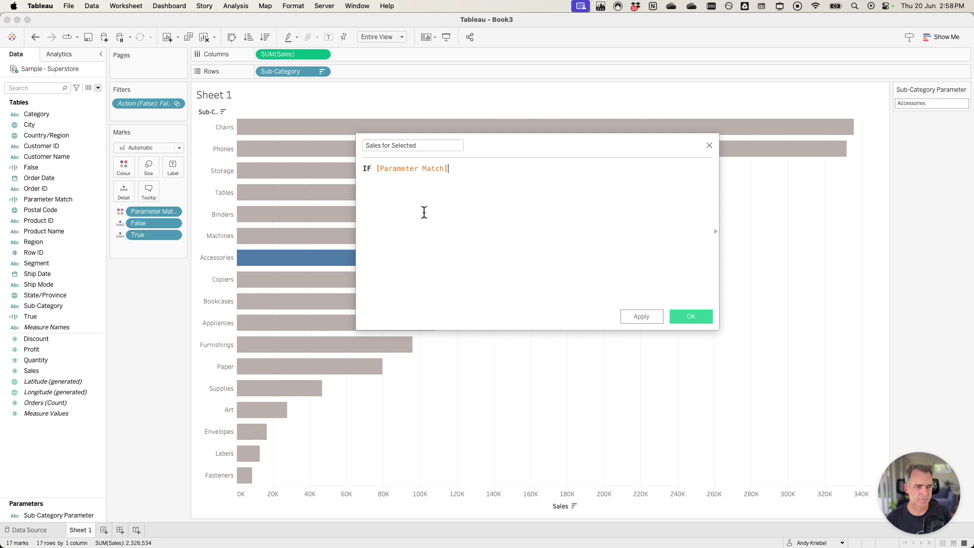
text(THEN sa)
key(Return)
key(Return)
text(END)
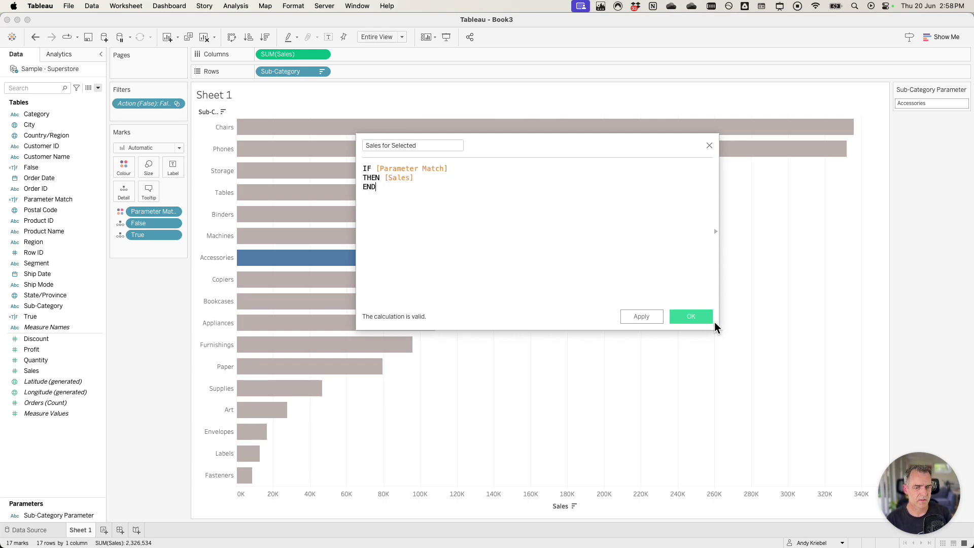
click(699, 319)
Label the bars with Sales for Selected and test it on Storage and Binders
drag(57, 381, 173, 167)
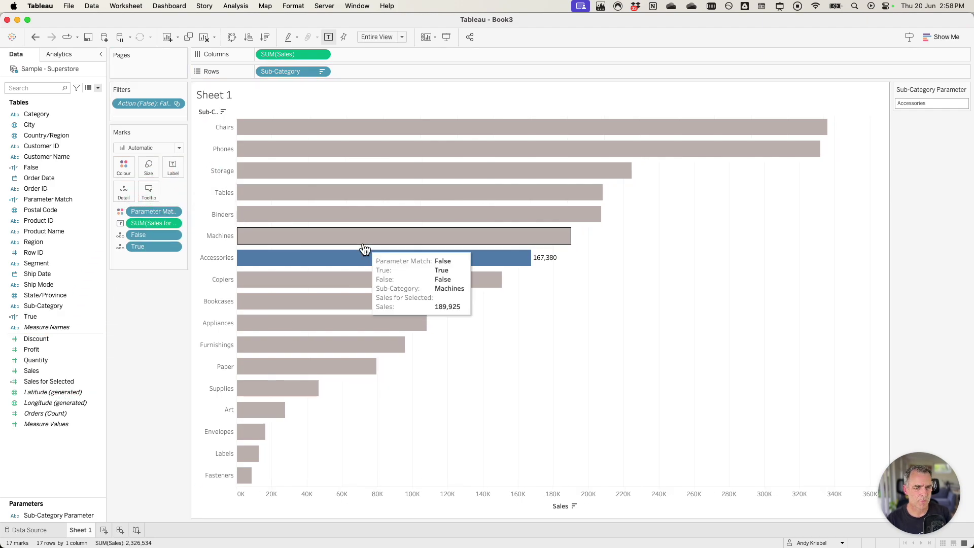
click(466, 169)
click(512, 214)
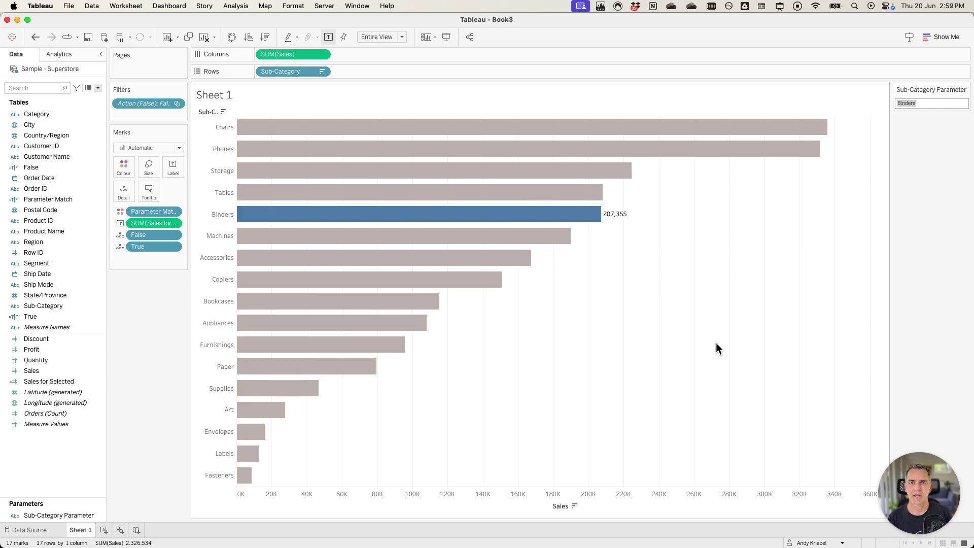